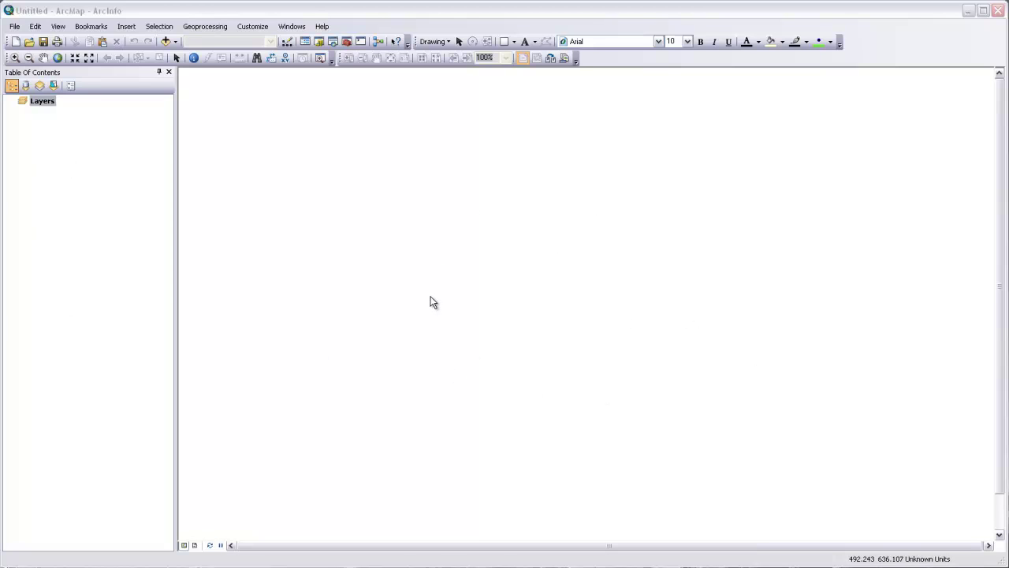
Open the Catalog and add a folder connection to the X:\ data drive on the GIS Master Server
{"action": "left_click", "coordinate": [320, 43]}
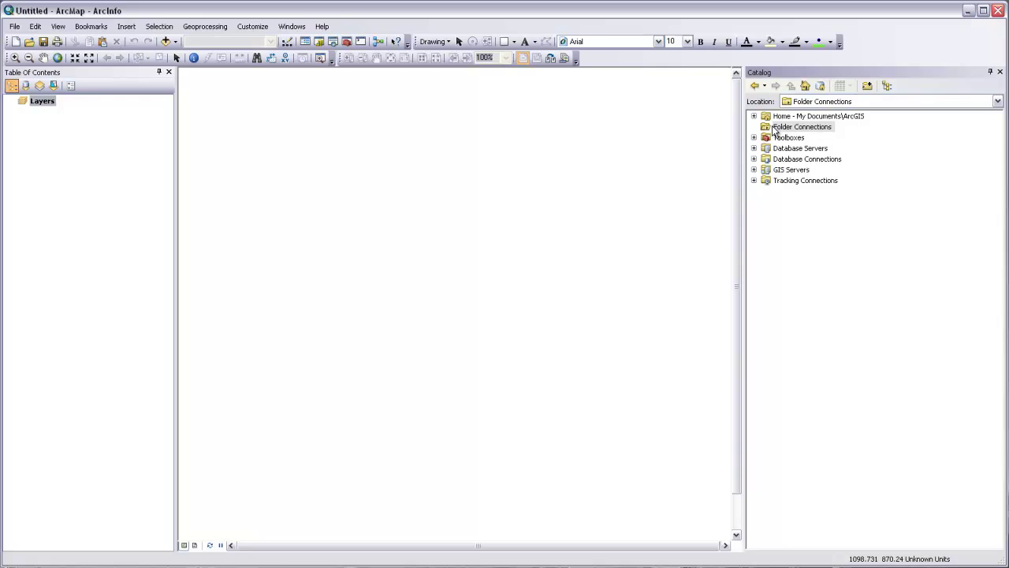
{"action": "left_click", "coordinate": [808, 131]}
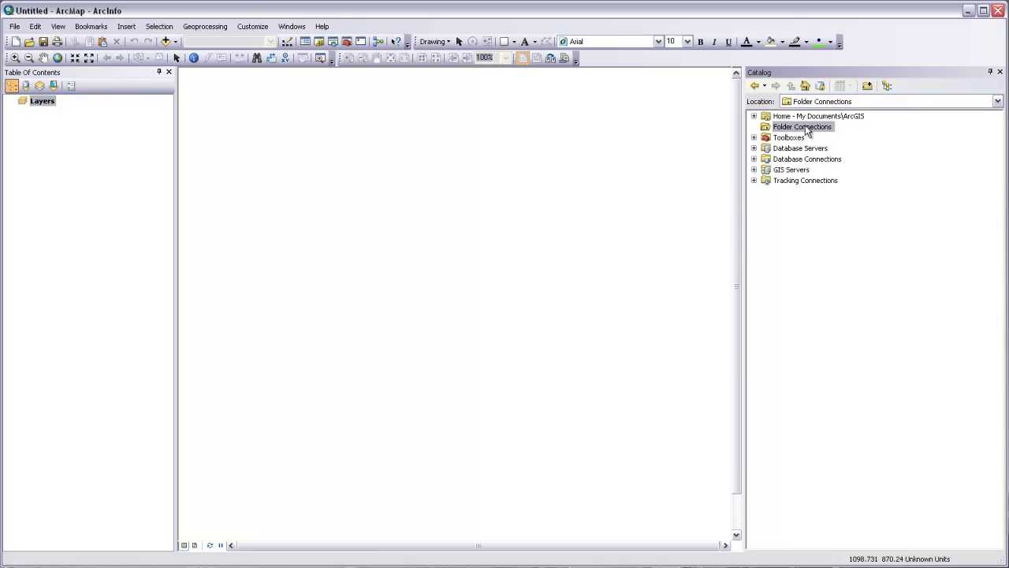
{"action": "left_click", "coordinate": [867, 89]}
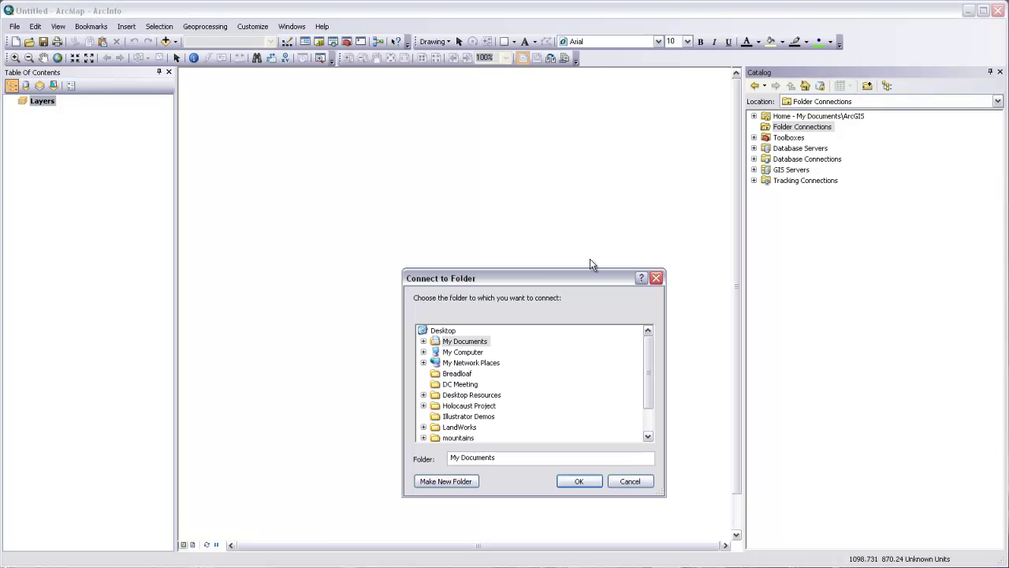
{"action": "left_click_drag", "start_coordinate": [536, 272], "coordinate": [527, 230]}
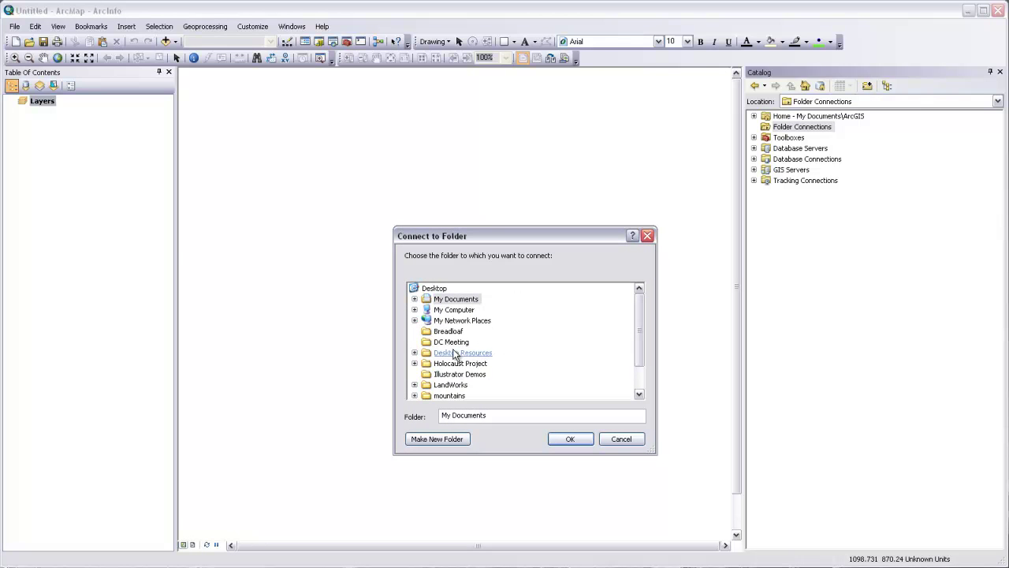
{"action": "left_click", "coordinate": [415, 310]}
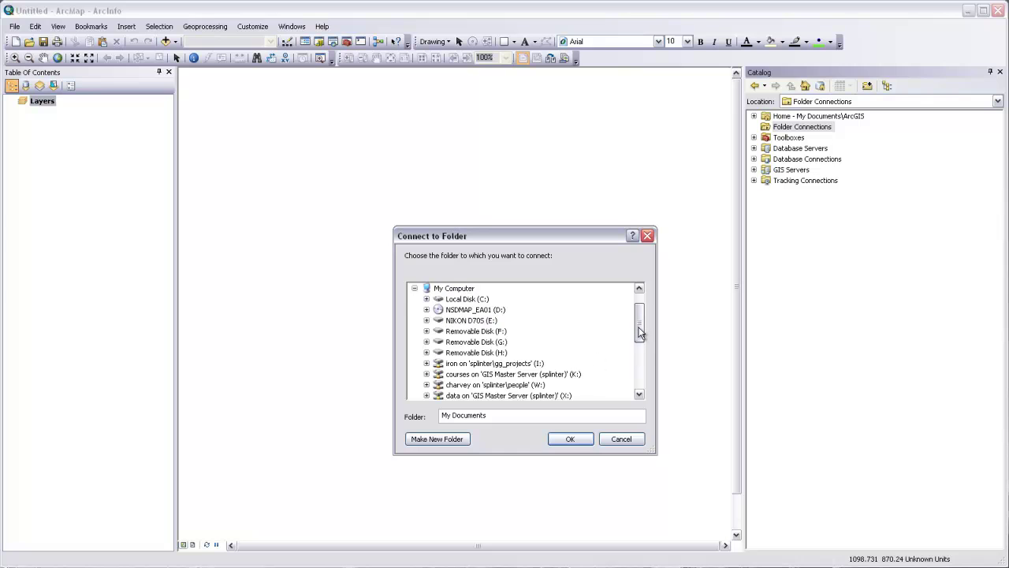
{"action": "scroll", "coordinate": [640, 333], "scroll_direction": "down", "scroll_amount": 1}
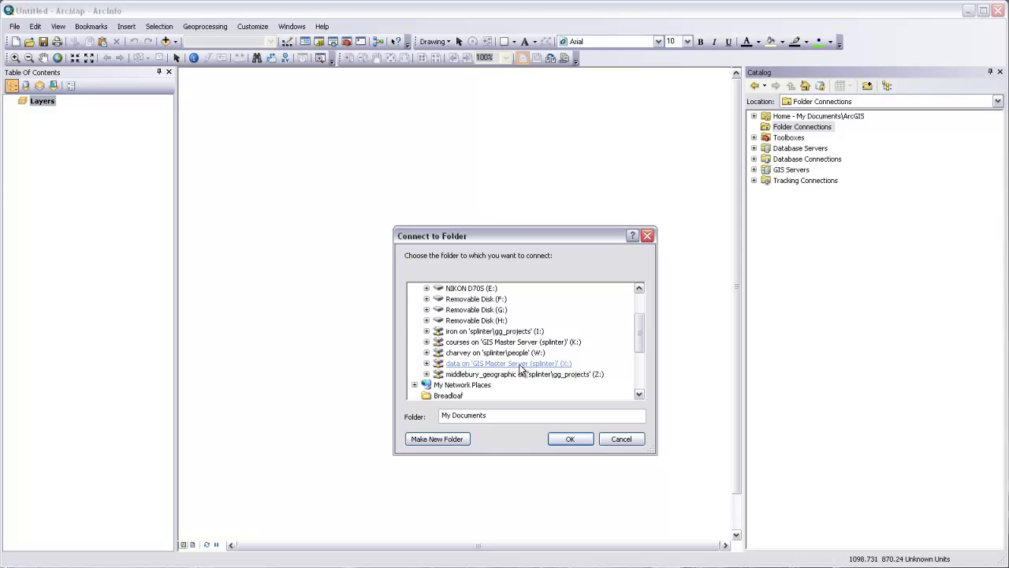
{"action": "double_click", "coordinate": [470, 364]}
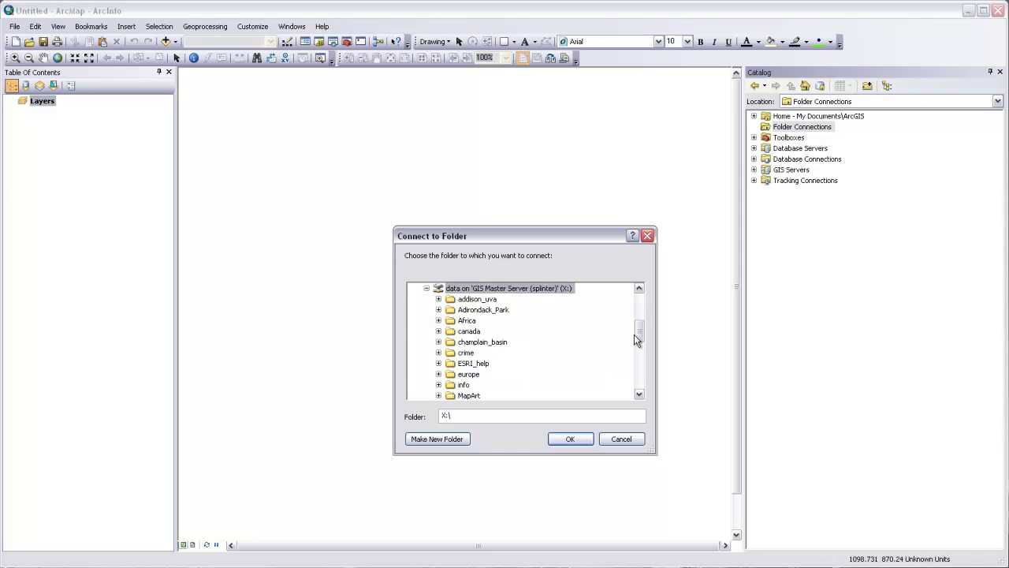
{"action": "left_click_drag", "start_coordinate": [639, 335], "coordinate": [637, 327]}
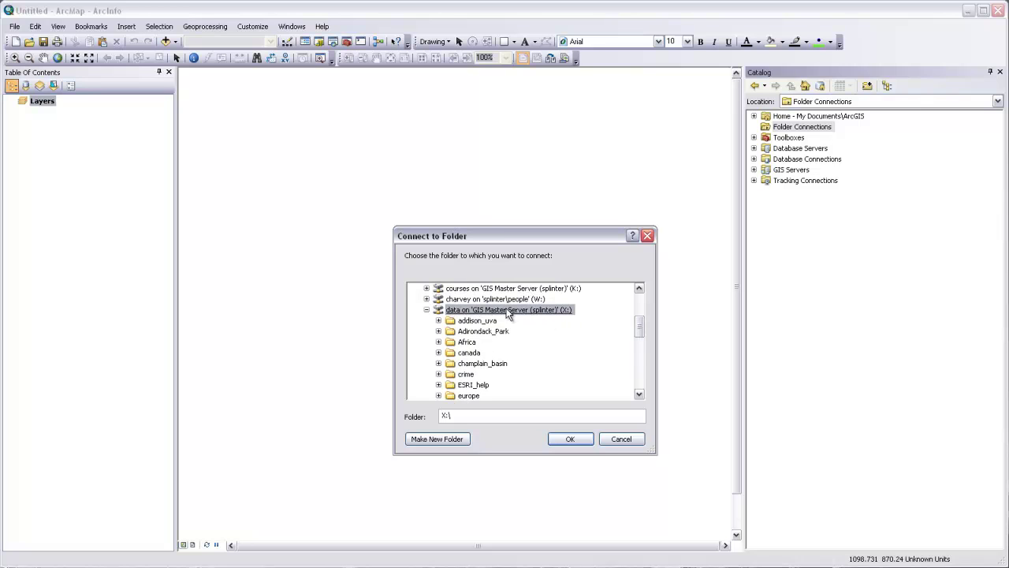
{"action": "left_click", "coordinate": [568, 440]}
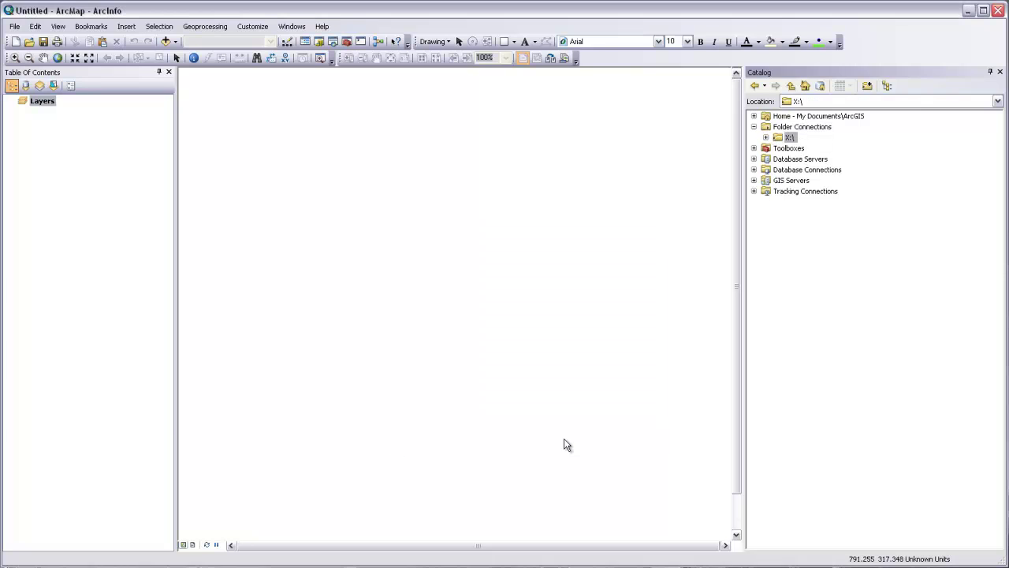
Add the states feature class from states.sdc in X:\New_Data_Library\ESRI_data\streetmap_na to the map
{"action": "left_click", "coordinate": [766, 138]}
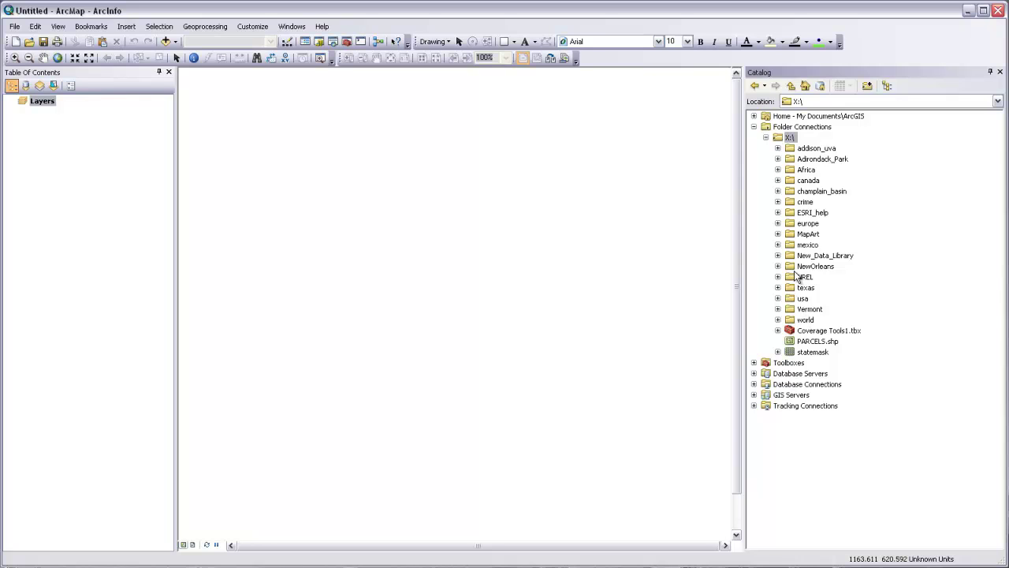
{"action": "double_click", "coordinate": [815, 260]}
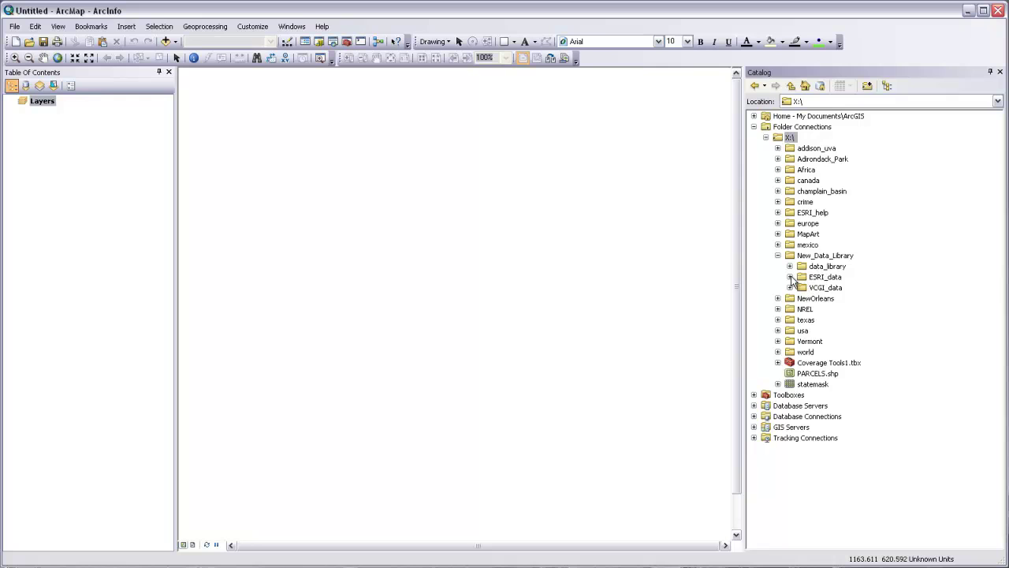
{"action": "left_click", "coordinate": [790, 277]}
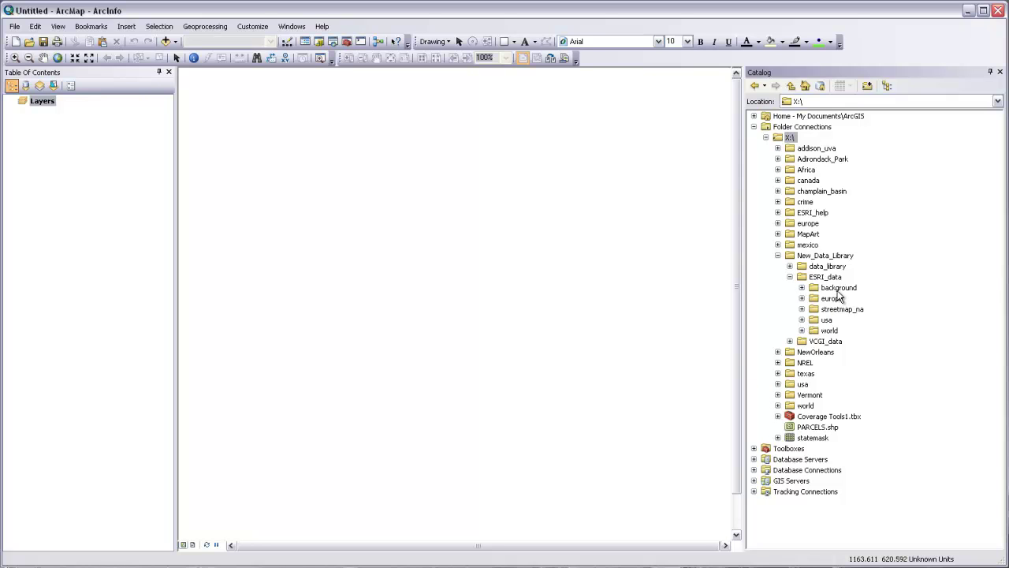
{"action": "left_click", "coordinate": [802, 310]}
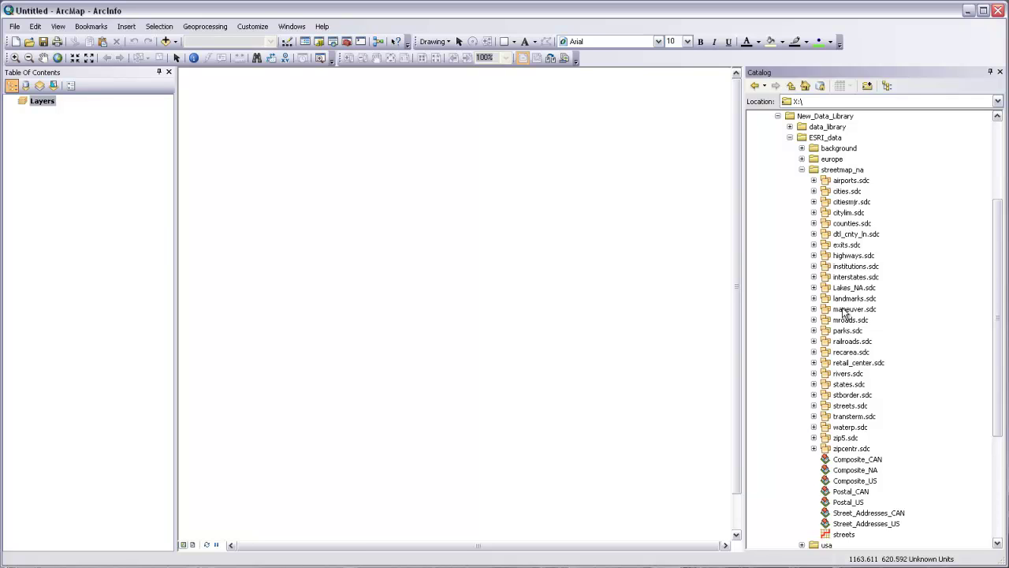
{"action": "left_click", "coordinate": [815, 384]}
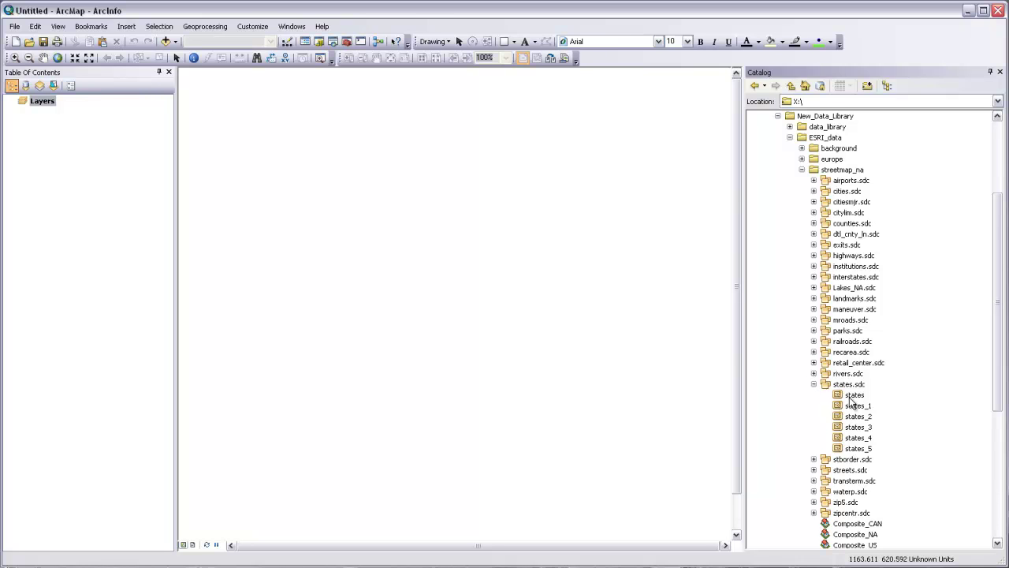
{"action": "left_click_drag", "start_coordinate": [839, 398], "coordinate": [138, 231]}
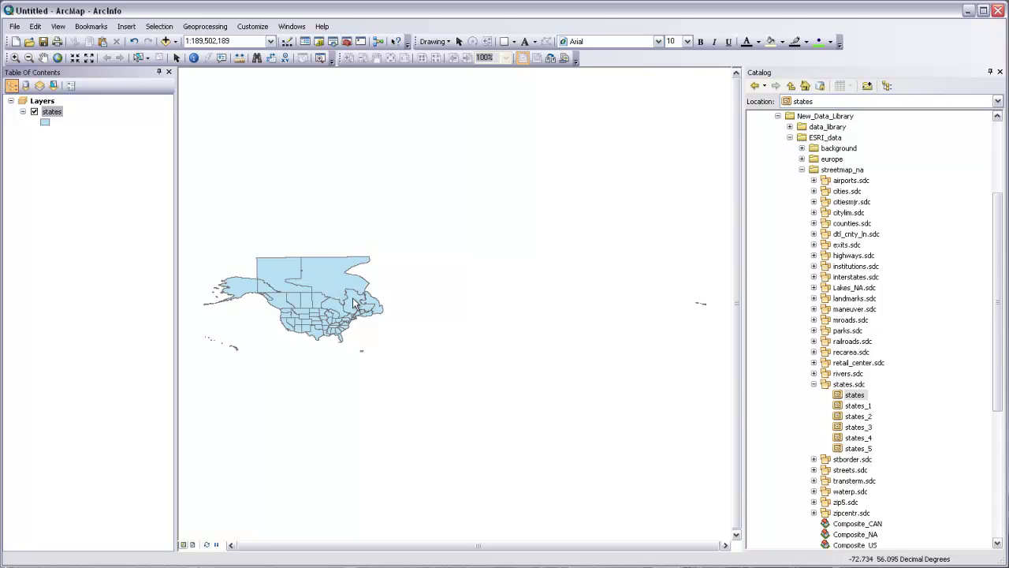
Add the rivers feature class from rivers.sdc above states, and counties from counties.sdc between the two layers
{"action": "left_click", "coordinate": [814, 373]}
{"action": "left_click_drag", "start_coordinate": [854, 384], "coordinate": [91, 110]}
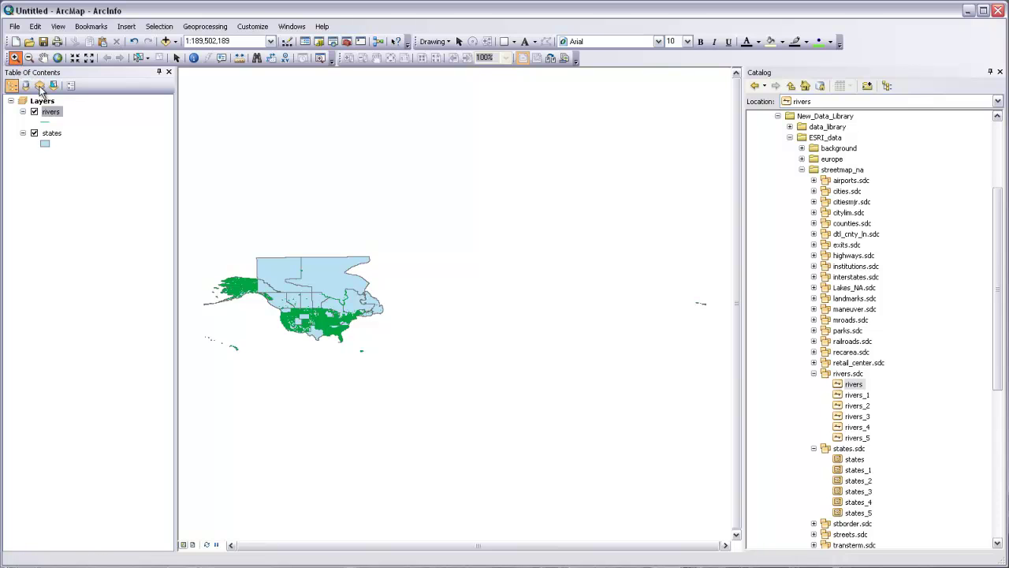
{"action": "left_click_drag", "start_coordinate": [326, 300], "coordinate": [367, 338]}
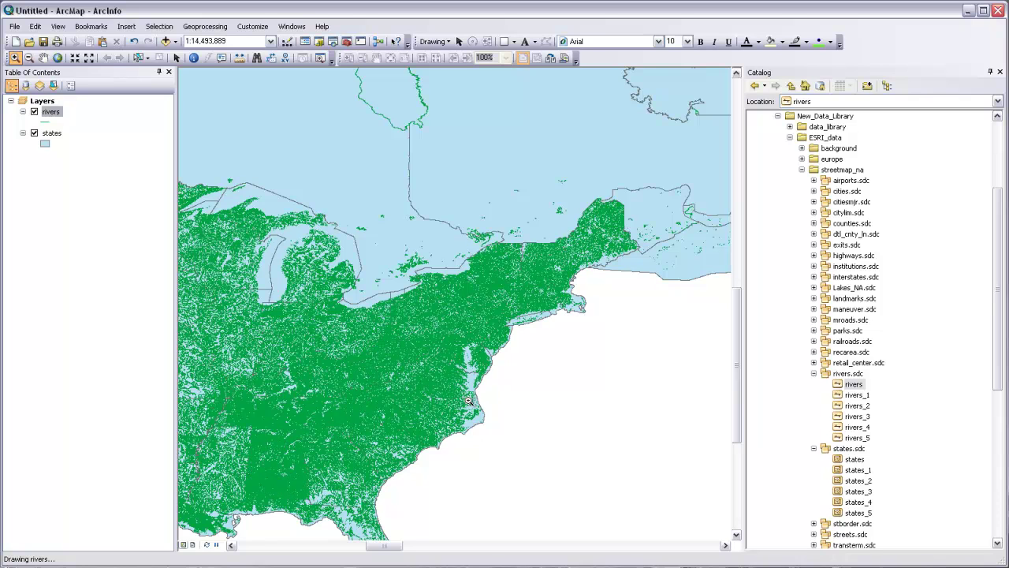
{"action": "left_click_drag", "start_coordinate": [517, 252], "coordinate": [593, 339]}
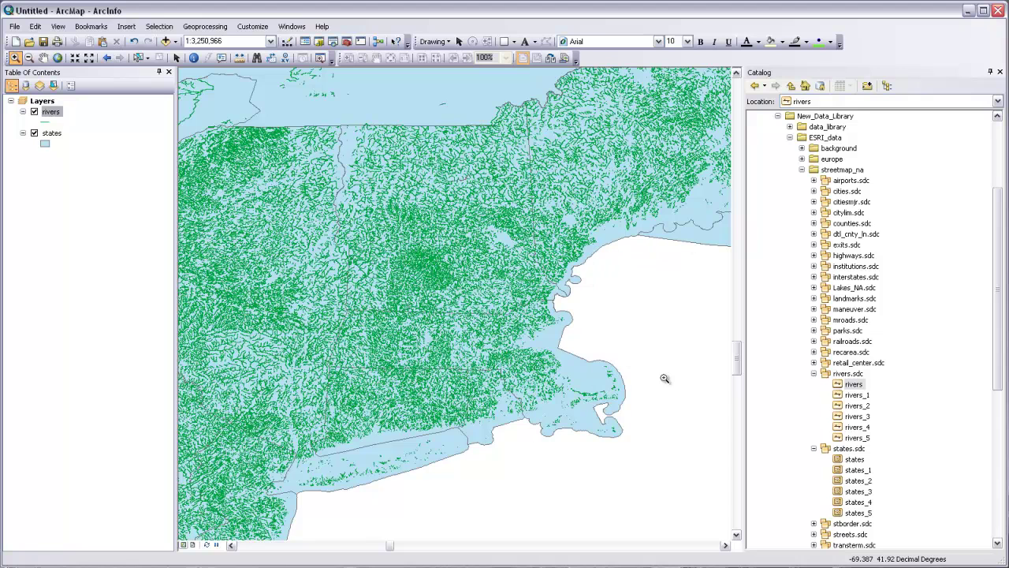
{"action": "left_click", "coordinate": [814, 224]}
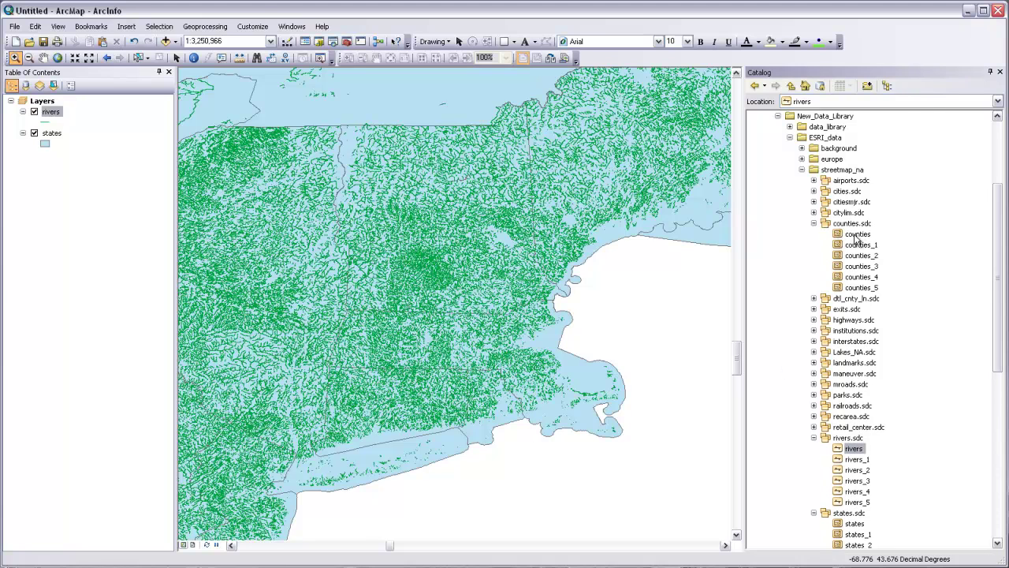
{"action": "left_click_drag", "start_coordinate": [843, 235], "coordinate": [66, 136]}
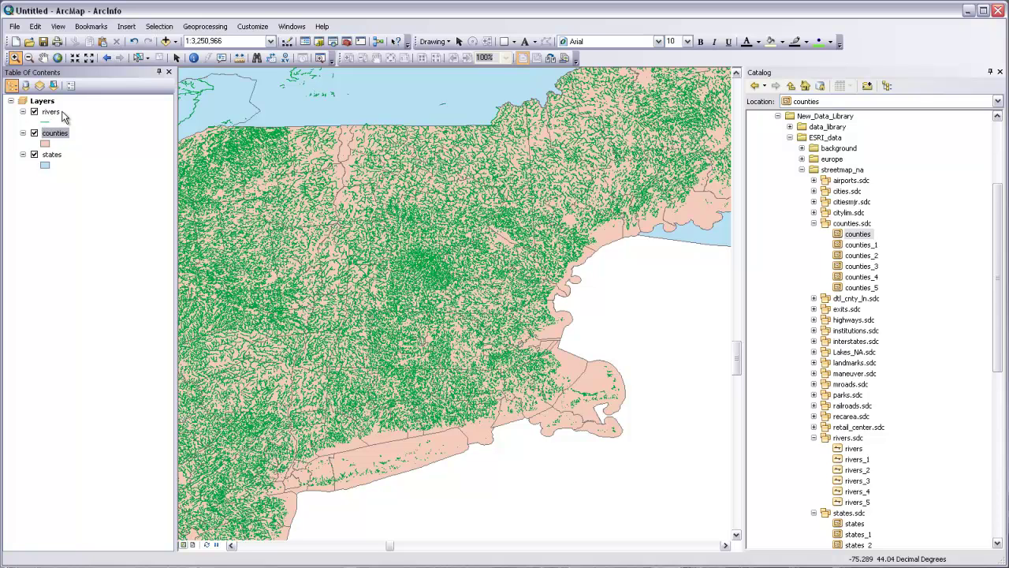
Hide the rivers, counties and states layers one by one, and show states and counties again
{"action": "left_click_drag", "start_coordinate": [45, 167], "coordinate": [52, 127]}
{"action": "left_click", "coordinate": [34, 112]}
{"action": "left_click", "coordinate": [34, 134]}
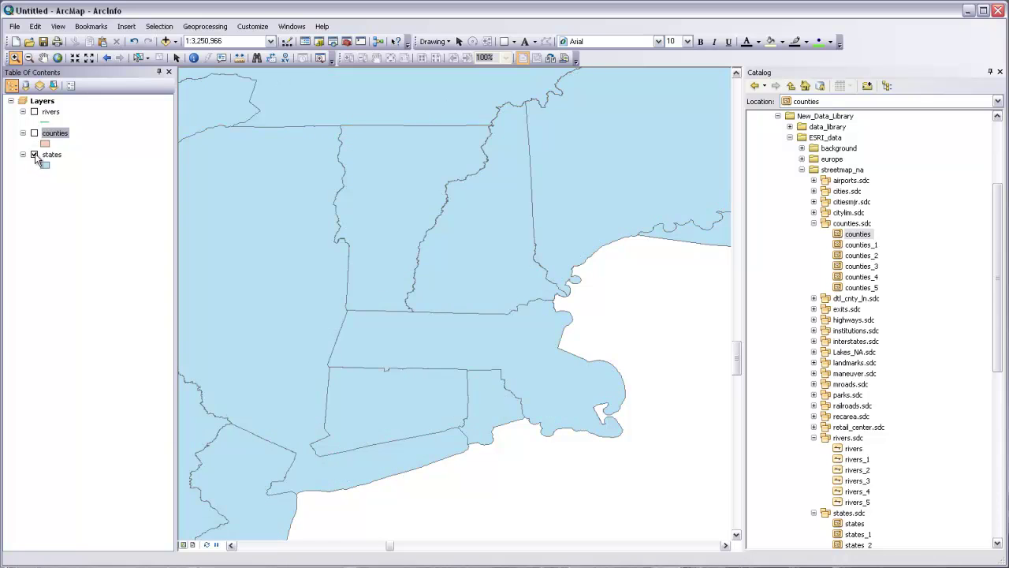
{"action": "left_click", "coordinate": [34, 155]}
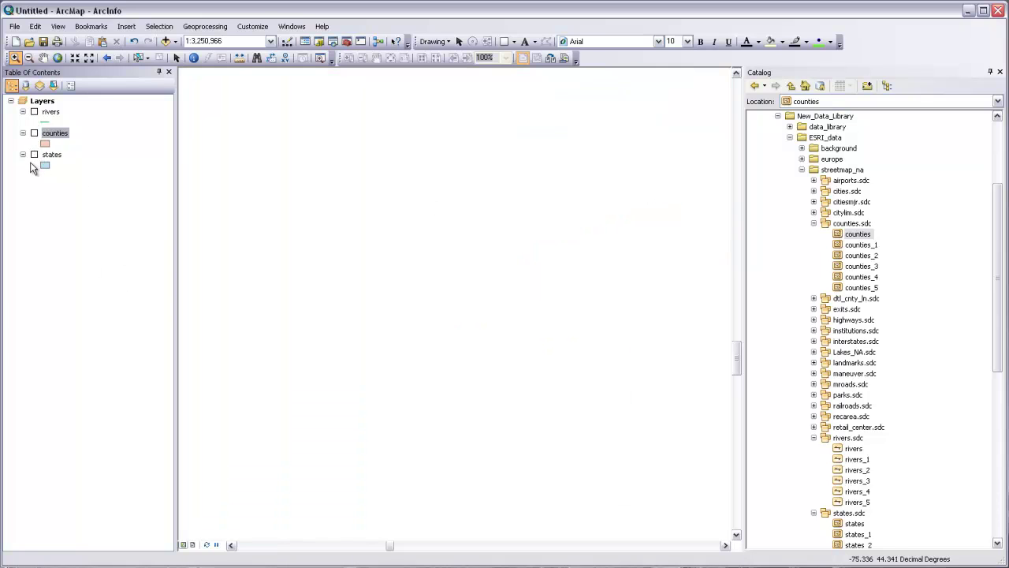
{"action": "left_click", "coordinate": [34, 154]}
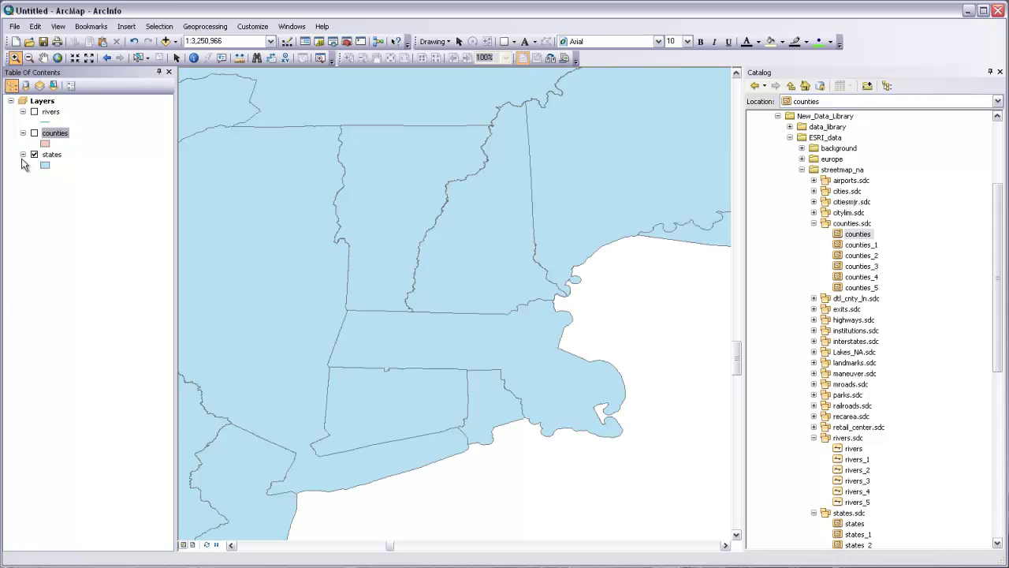
{"action": "left_click", "coordinate": [34, 133]}
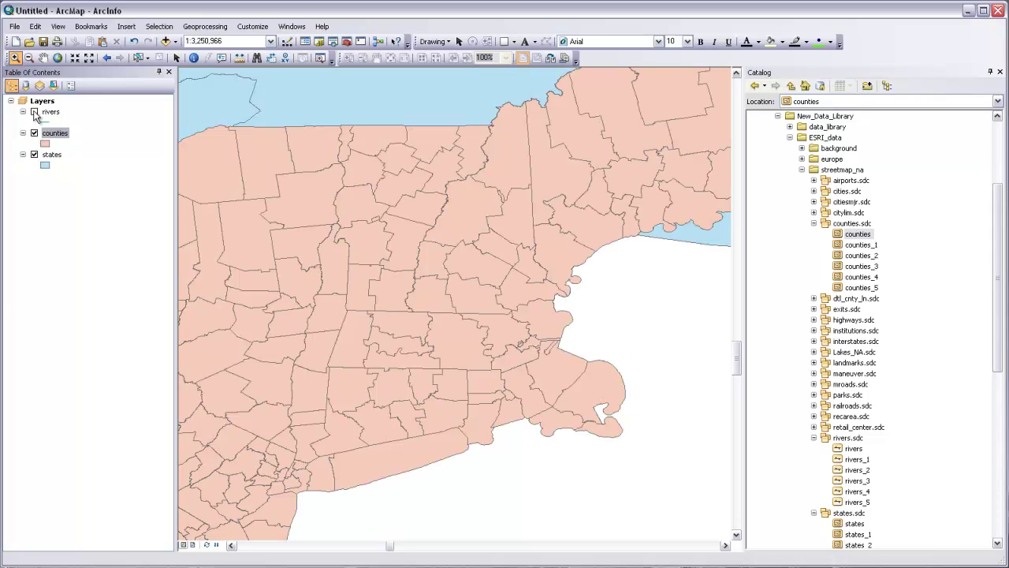
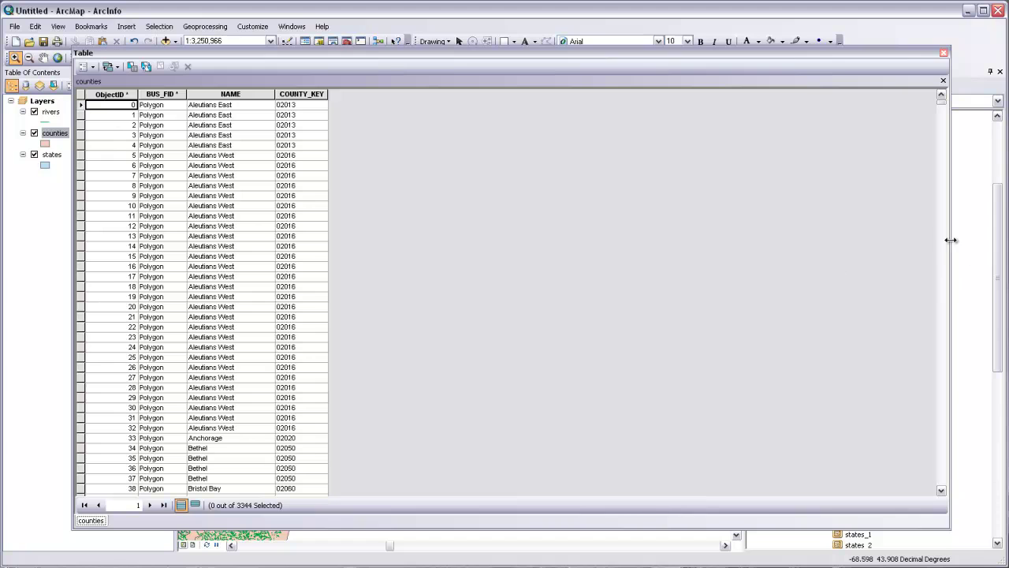
Narrow the counties attribute table window, place it over the Catalog side of the map, and look through its records
{"action": "left_click_drag", "start_coordinate": [948, 240], "coordinate": [444, 240]}
{"action": "left_click_drag", "start_coordinate": [339, 51], "coordinate": [615, 58]}
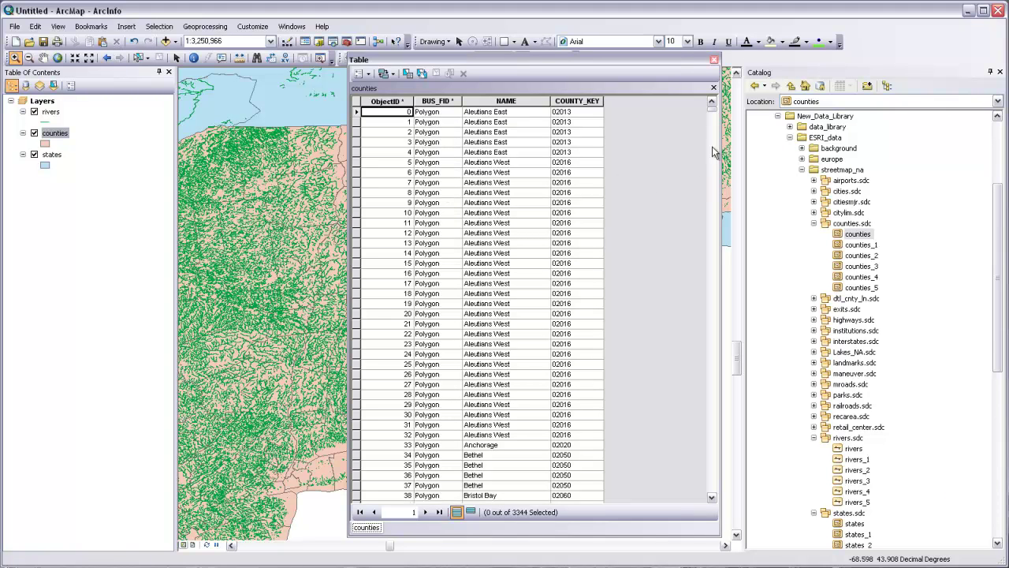
{"action": "left_click", "coordinate": [713, 118]}
{"action": "left_click_drag", "start_coordinate": [713, 119], "coordinate": [664, 104]}
{"action": "left_click_drag", "start_coordinate": [422, 62], "coordinate": [608, 77]}
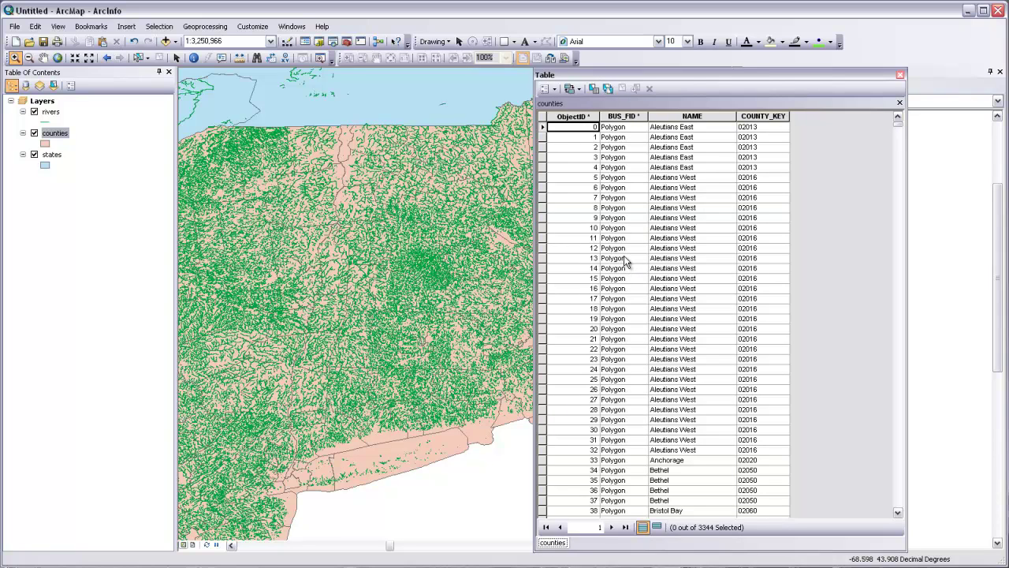
{"action": "left_click_drag", "start_coordinate": [687, 76], "coordinate": [670, 64]}
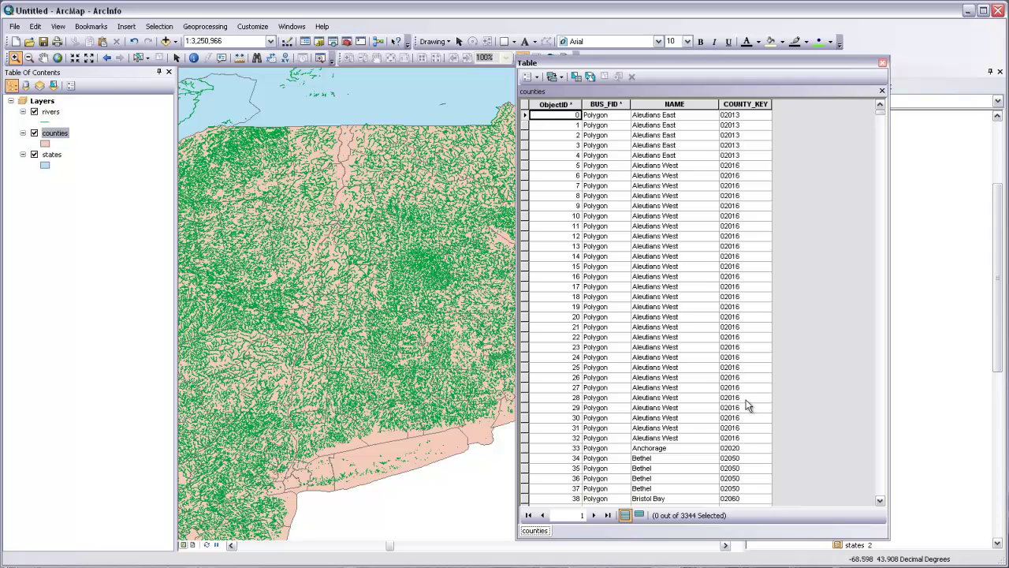
{"action": "left_click_drag", "start_coordinate": [881, 114], "coordinate": [877, 388]}
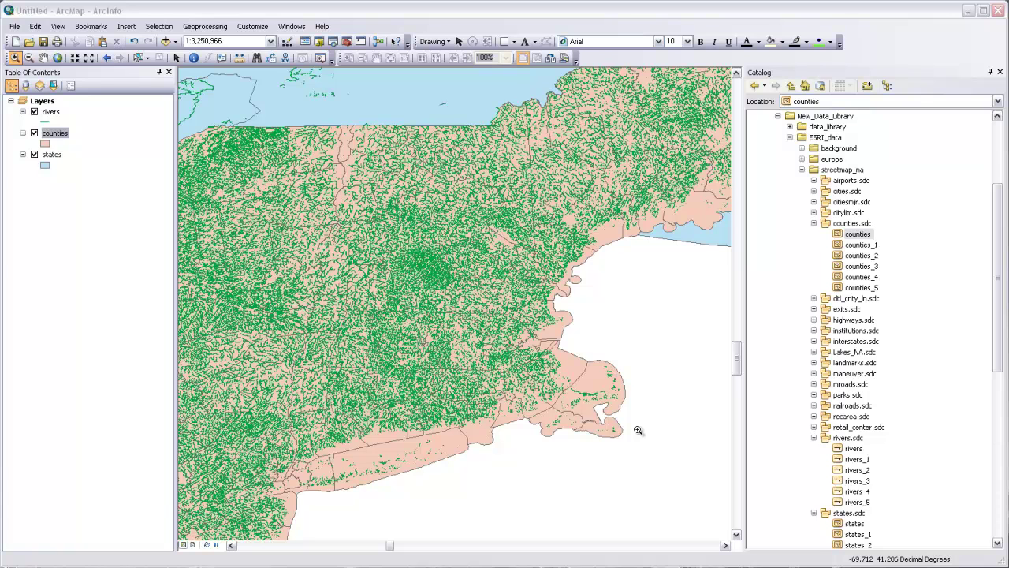
Hide the rivers and states layers and select the county in western Vermont on the map
{"action": "left_click", "coordinate": [34, 112]}
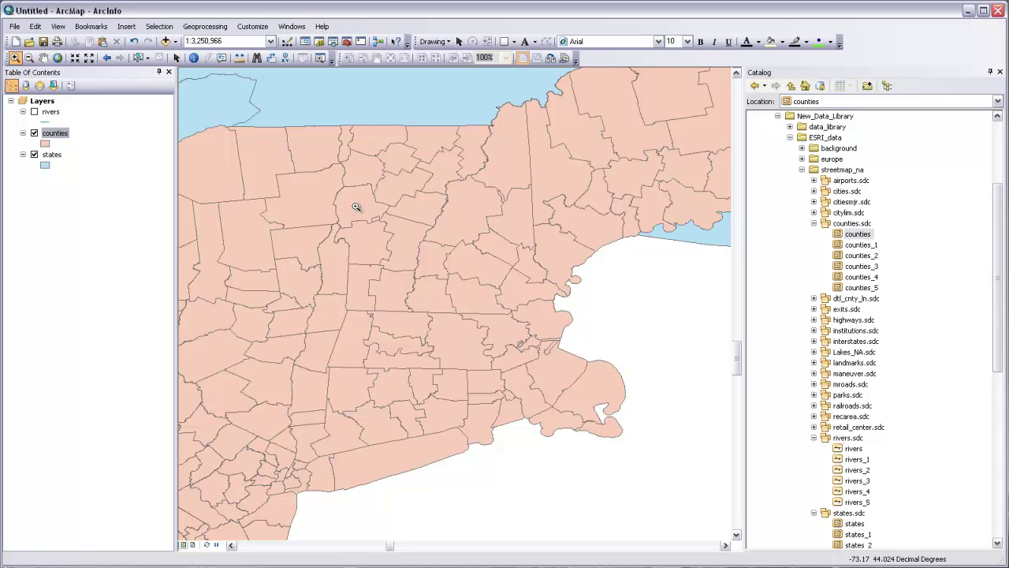
{"action": "left_click", "coordinate": [138, 59]}
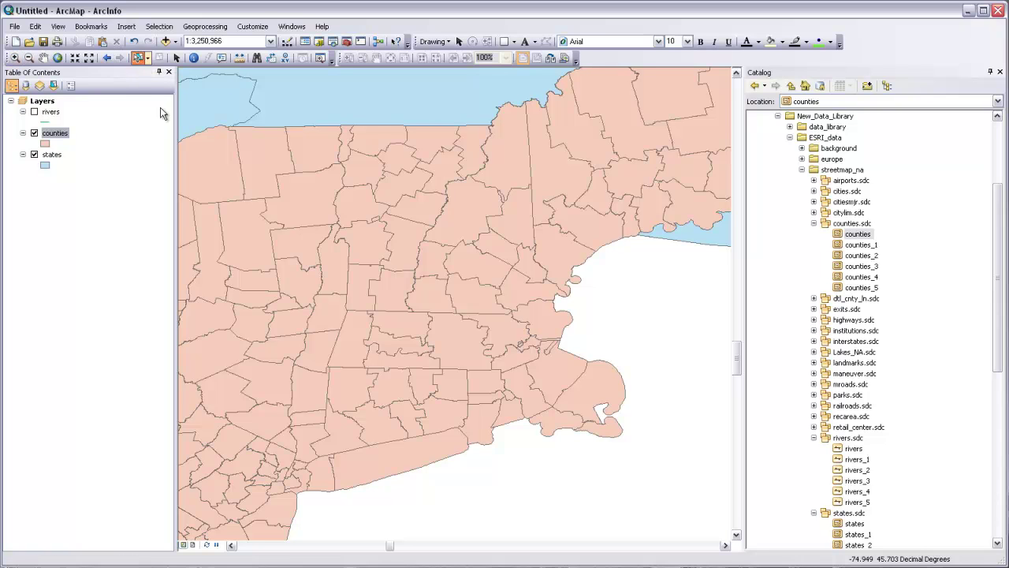
{"action": "left_click", "coordinate": [359, 210]}
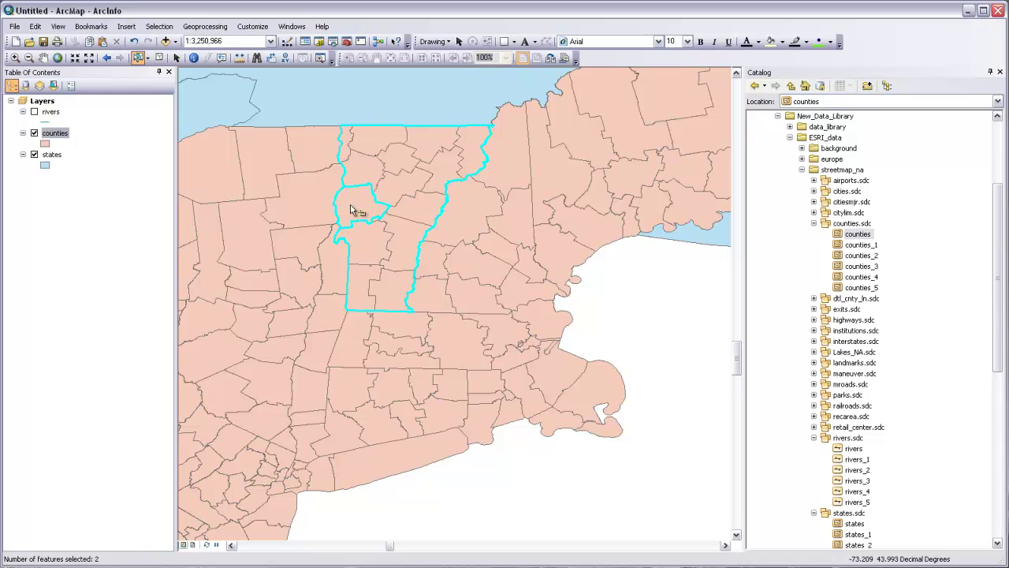
{"action": "left_click", "coordinate": [35, 155]}
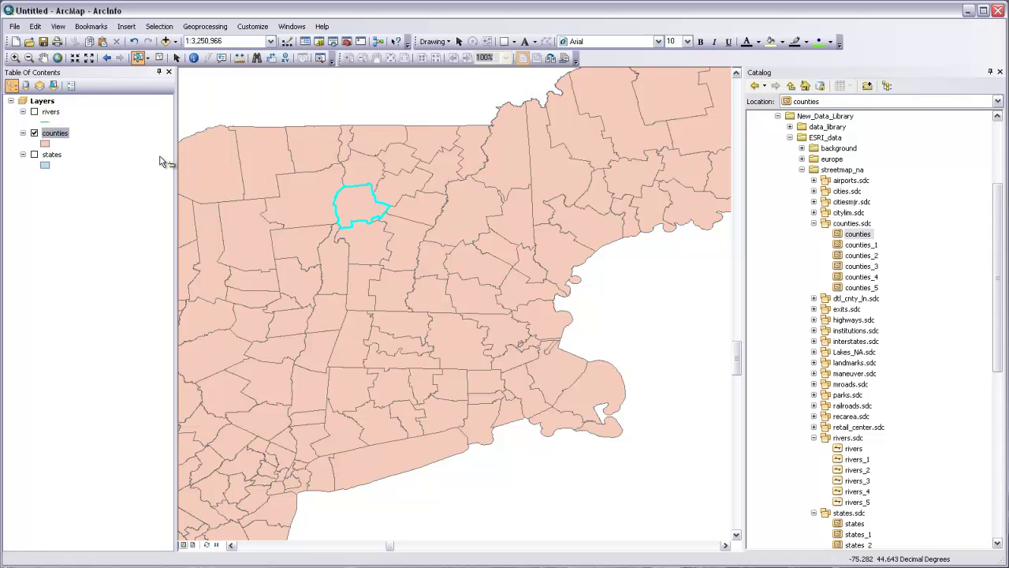
Open the counties attribute table, limit it to the selected record, and examine that county's attributes
{"action": "right_click", "coordinate": [55, 140]}
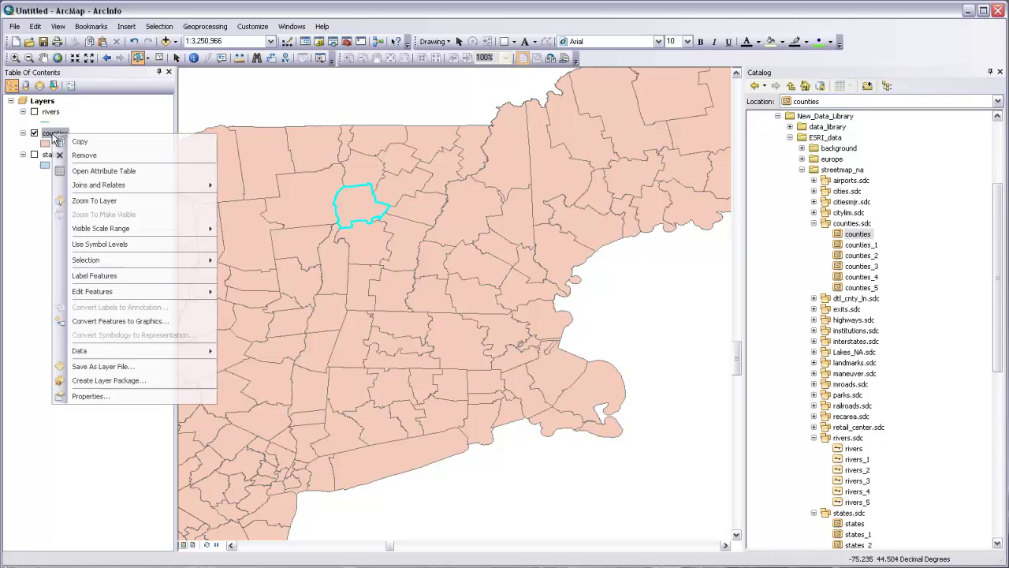
{"action": "left_click", "coordinate": [95, 172]}
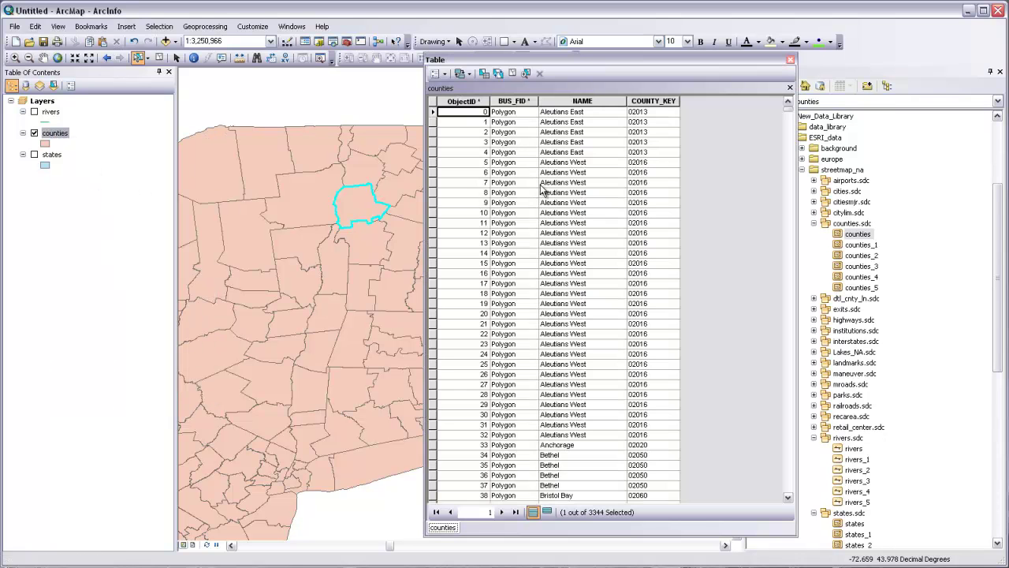
{"action": "left_click_drag", "start_coordinate": [552, 57], "coordinate": [567, 49]}
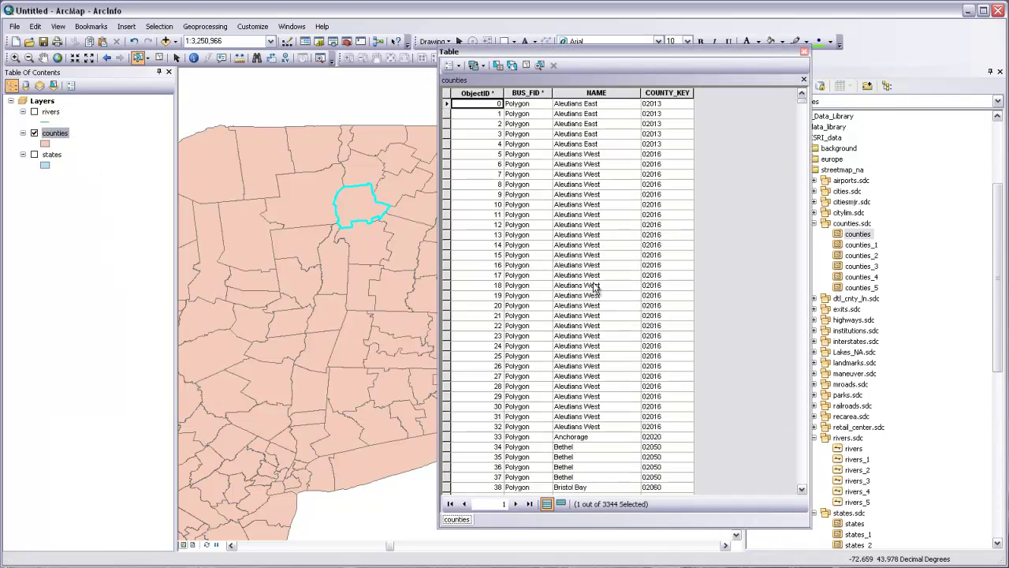
{"action": "left_click", "coordinate": [561, 505]}
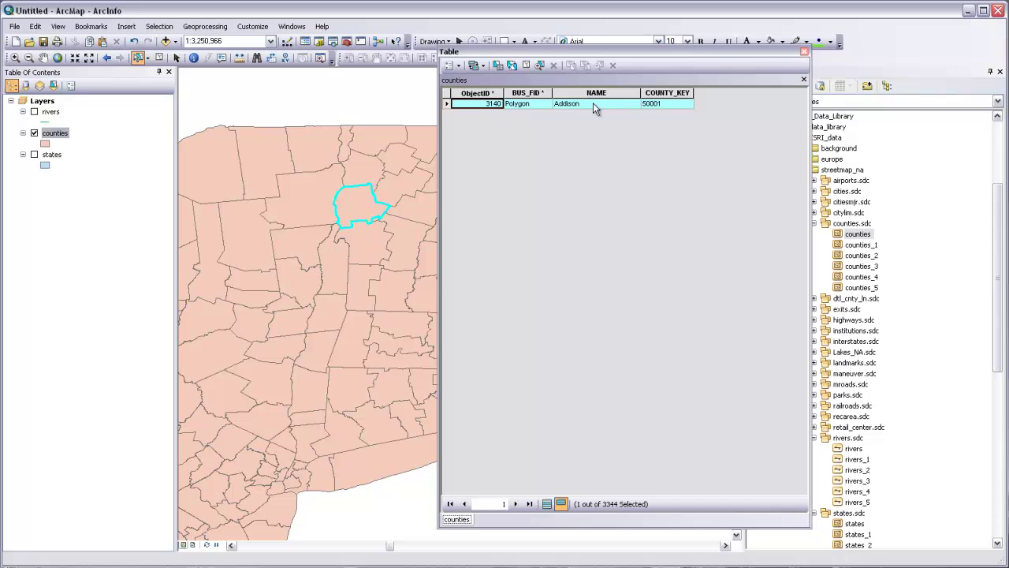
{"action": "left_click_drag", "start_coordinate": [633, 54], "coordinate": [627, 77]}
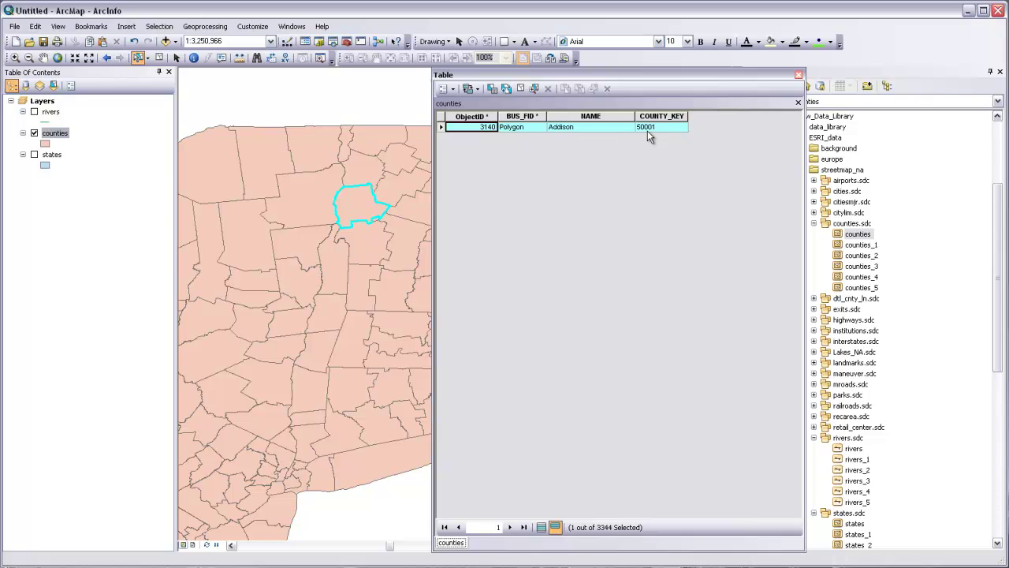
{"action": "left_click_drag", "start_coordinate": [648, 69], "coordinate": [631, 54]}
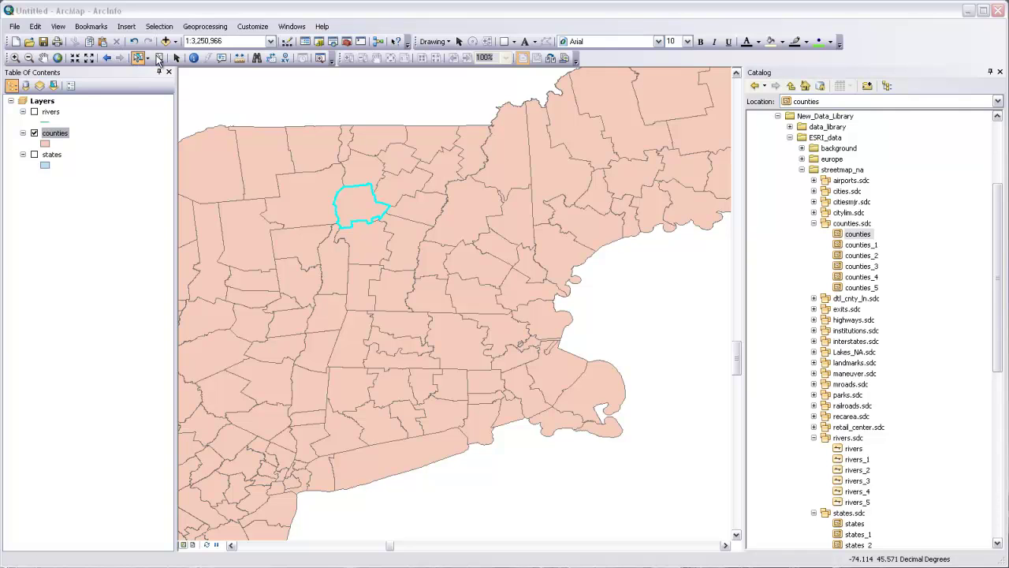
Clear the county selection and add the cities feature class from cities.sdc above the rivers layer
{"action": "left_click", "coordinate": [159, 59]}
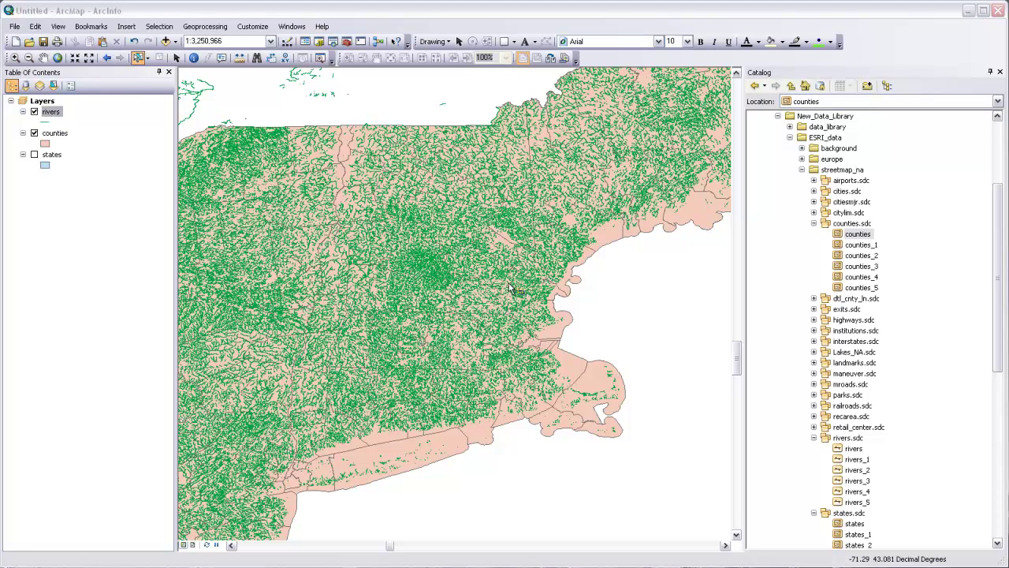
{"action": "left_click", "coordinate": [814, 191]}
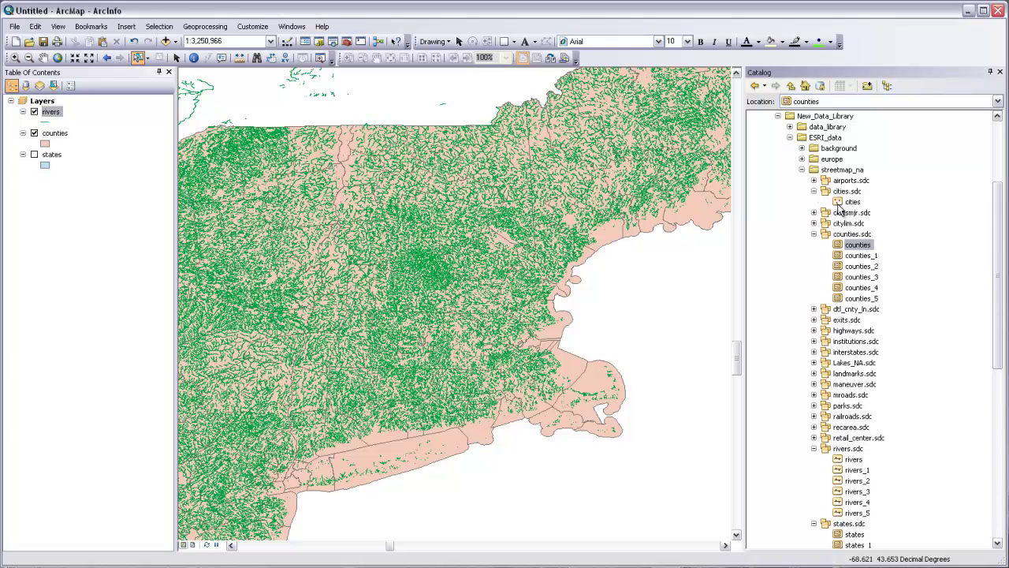
{"action": "mouse_move", "coordinate": [841, 205]}
{"action": "left_mouse_down"}
{"action": "mouse_move", "coordinate": [316, 169]}
{"action": "mouse_move", "coordinate": [84, 126]}
{"action": "mouse_move", "coordinate": [80, 106]}
{"action": "left_mouse_up"}
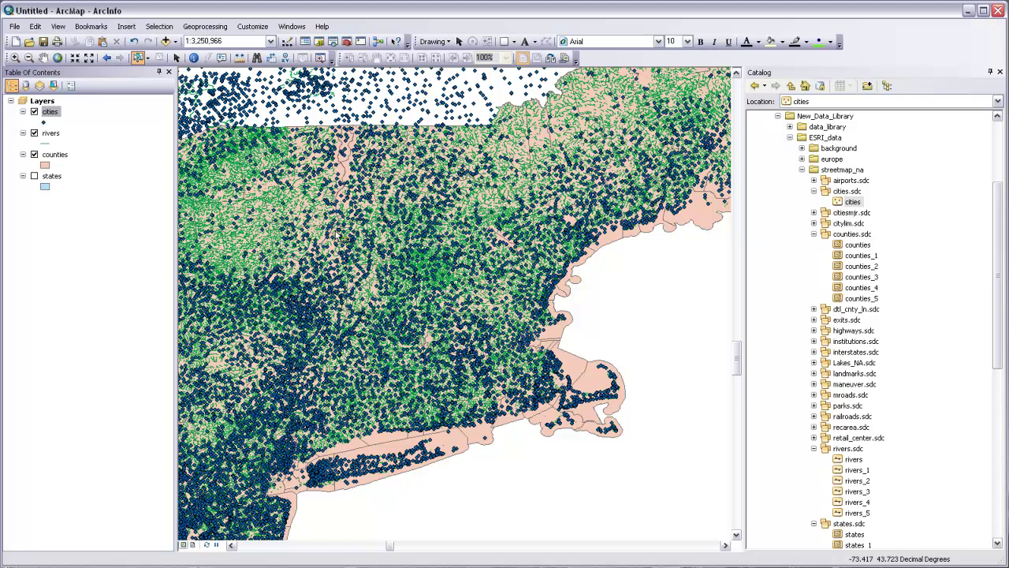
Open the cities attribute table and widen its window enough to show all fields through PCLASS
{"action": "right_click", "coordinate": [56, 116]}
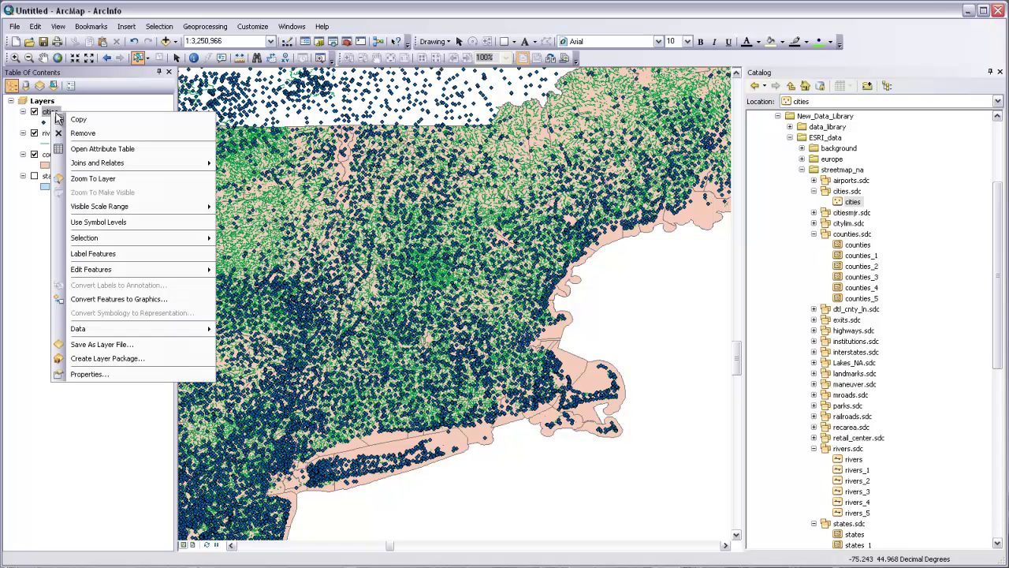
{"action": "left_click", "coordinate": [99, 148]}
{"action": "left_click_drag", "start_coordinate": [600, 62], "coordinate": [486, 55]}
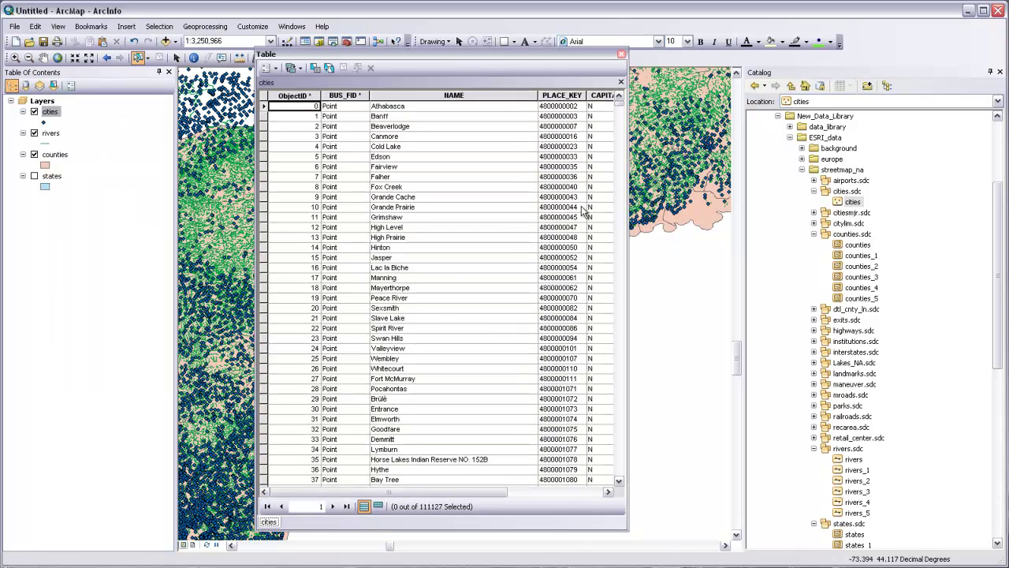
{"action": "left_click_drag", "start_coordinate": [634, 254], "coordinate": [795, 272]}
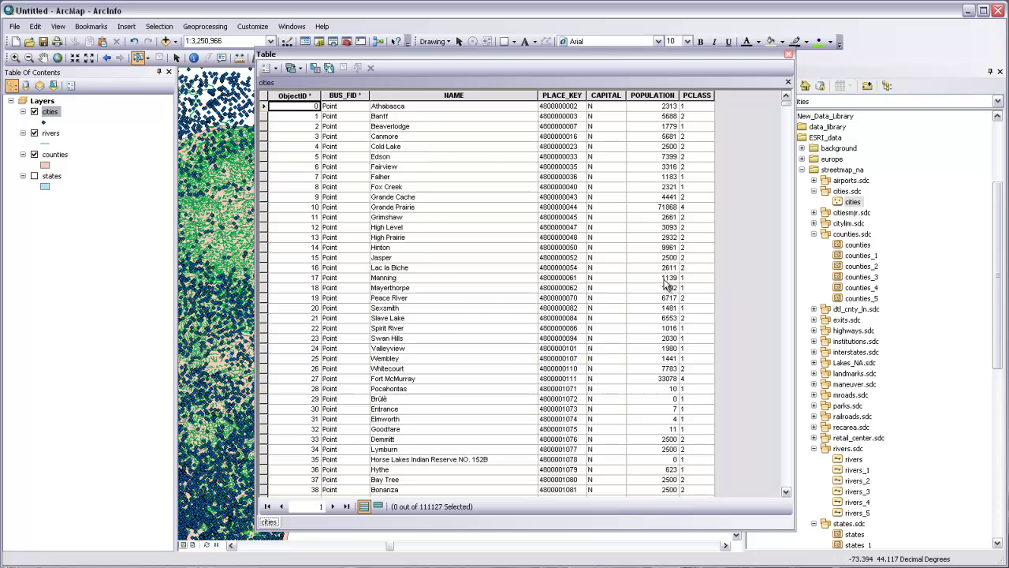
Sort the cities table by POPULATION in descending order and select the Houston record
{"action": "right_click", "coordinate": [649, 94]}
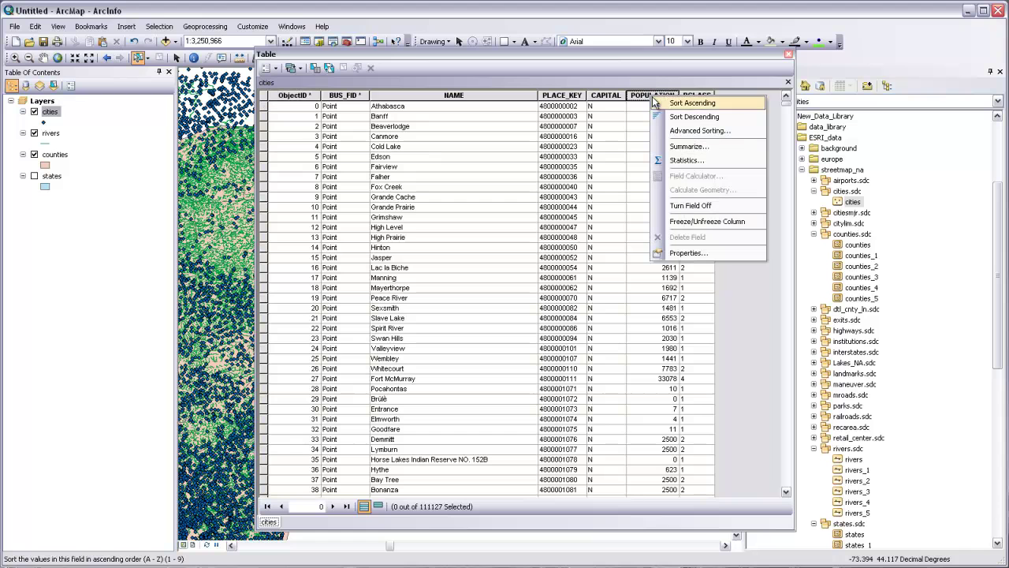
{"action": "left_click", "coordinate": [698, 117]}
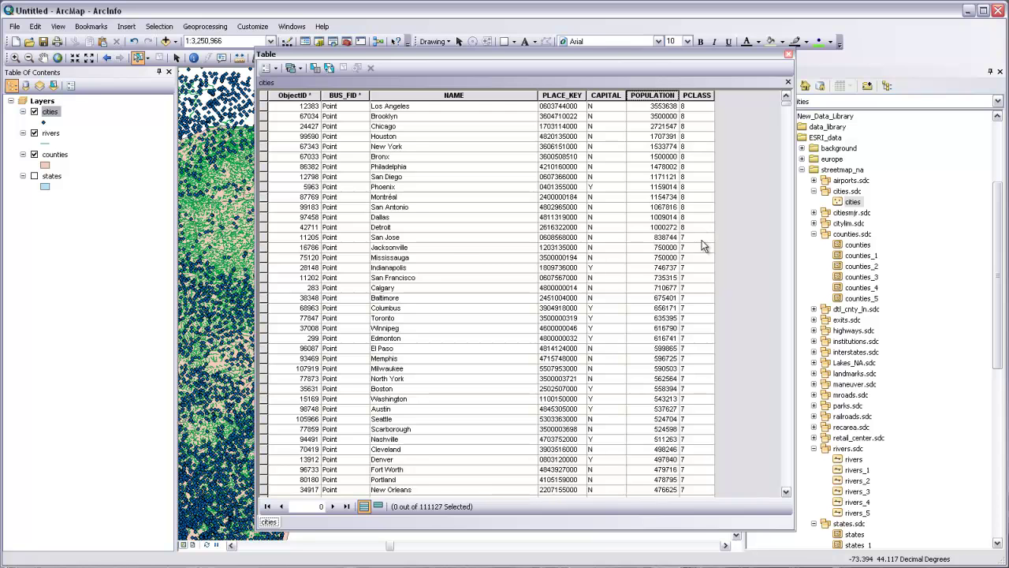
{"action": "left_click_drag", "start_coordinate": [552, 54], "coordinate": [565, 51]}
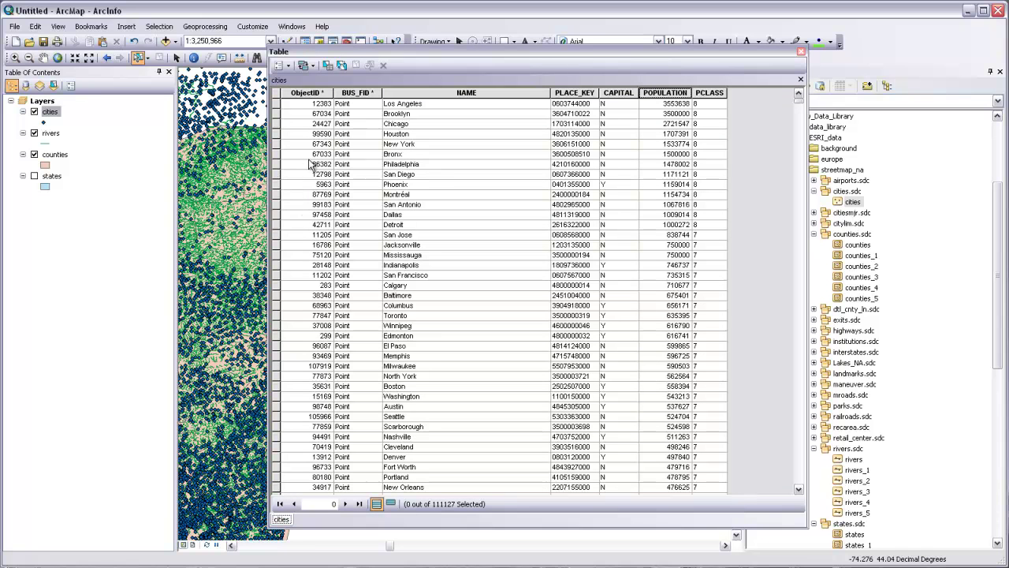
{"action": "left_click", "coordinate": [277, 134]}
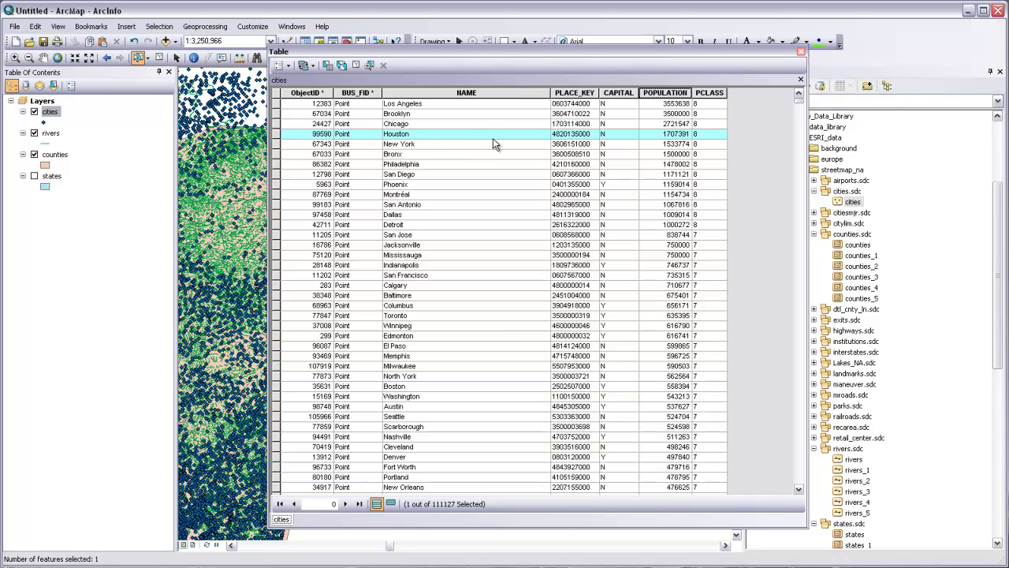
Move the cities table clear of the map and bring Texas into view at a scale of 1:8,000,000
{"action": "left_click_drag", "start_coordinate": [302, 52], "coordinate": [415, 69]}
{"action": "left_click_drag", "start_coordinate": [816, 69], "coordinate": [449, 482]}
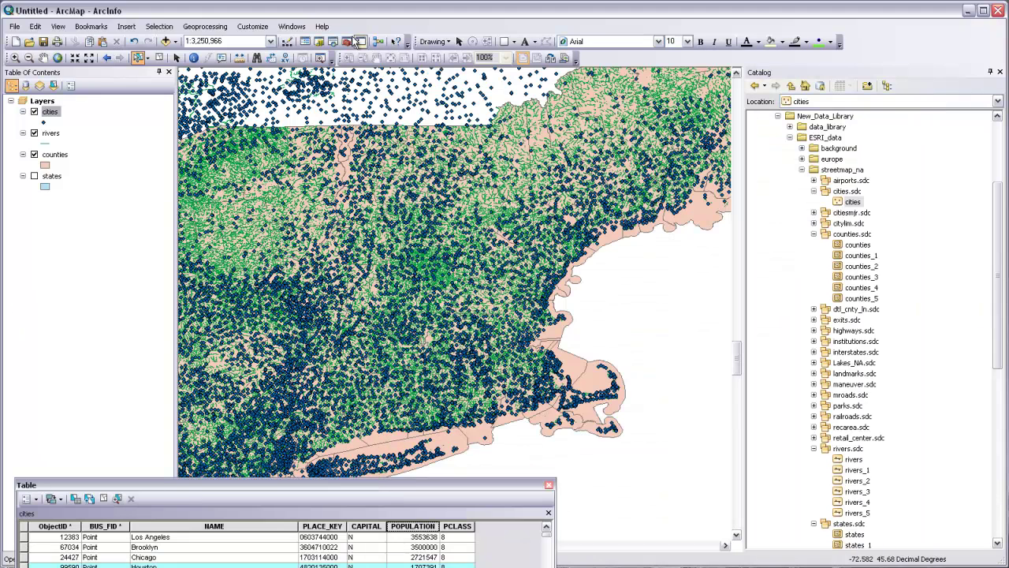
{"action": "left_click", "coordinate": [29, 58]}
{"action": "left_click", "coordinate": [323, 254]}
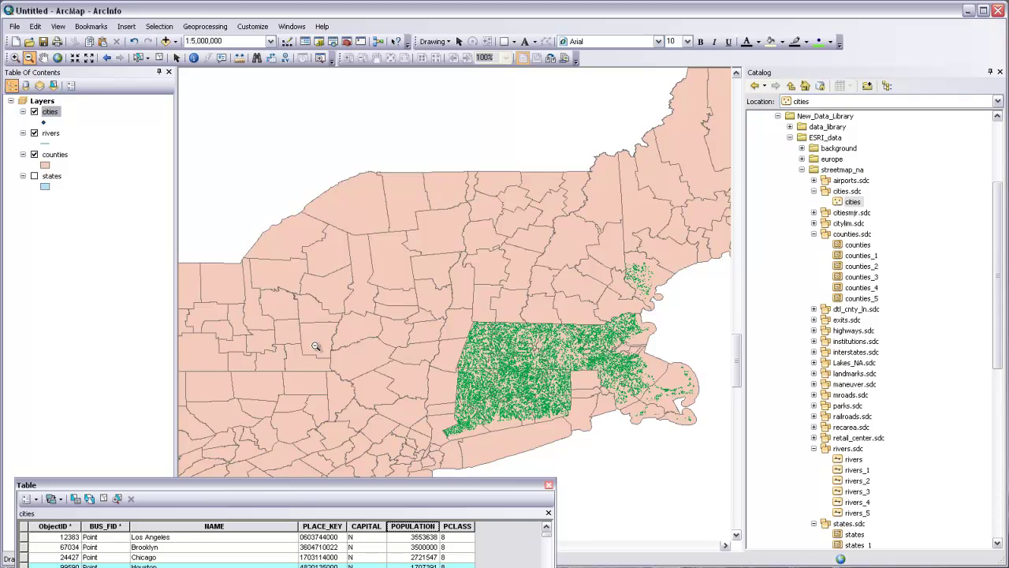
{"action": "left_click", "coordinate": [315, 347]}
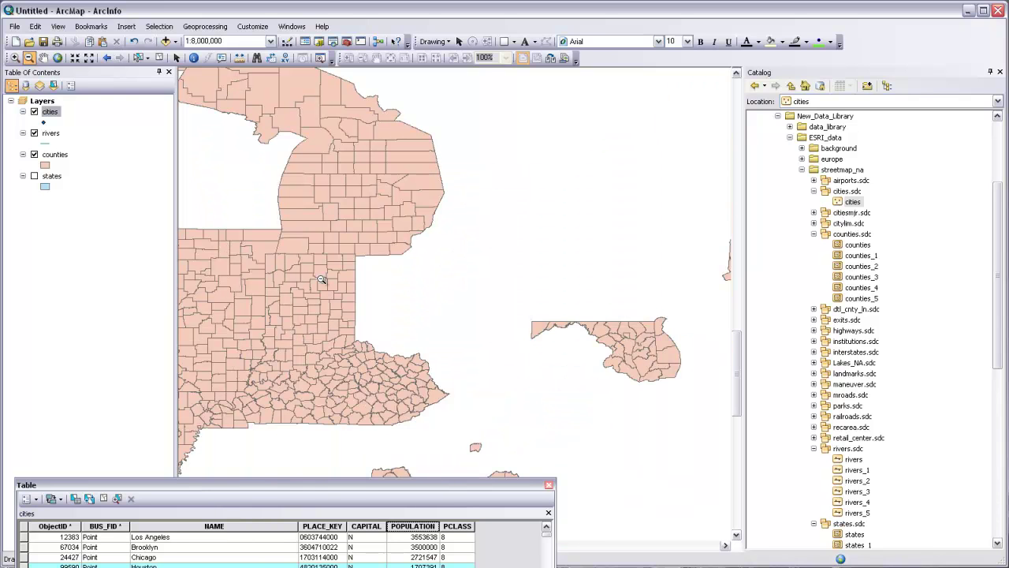
{"action": "left_click", "coordinate": [45, 58]}
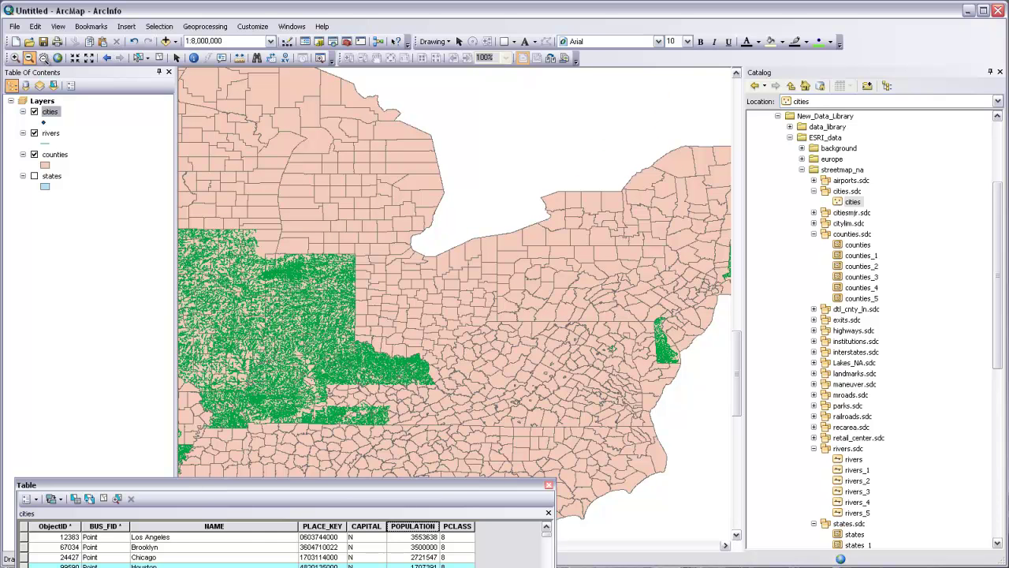
{"action": "left_click_drag", "start_coordinate": [265, 359], "coordinate": [565, 189]}
{"action": "mouse_move", "coordinate": [316, 349]}
{"action": "left_mouse_down"}
{"action": "mouse_move", "coordinate": [541, 281]}
{"action": "mouse_move", "coordinate": [557, 232]}
{"action": "left_mouse_up"}
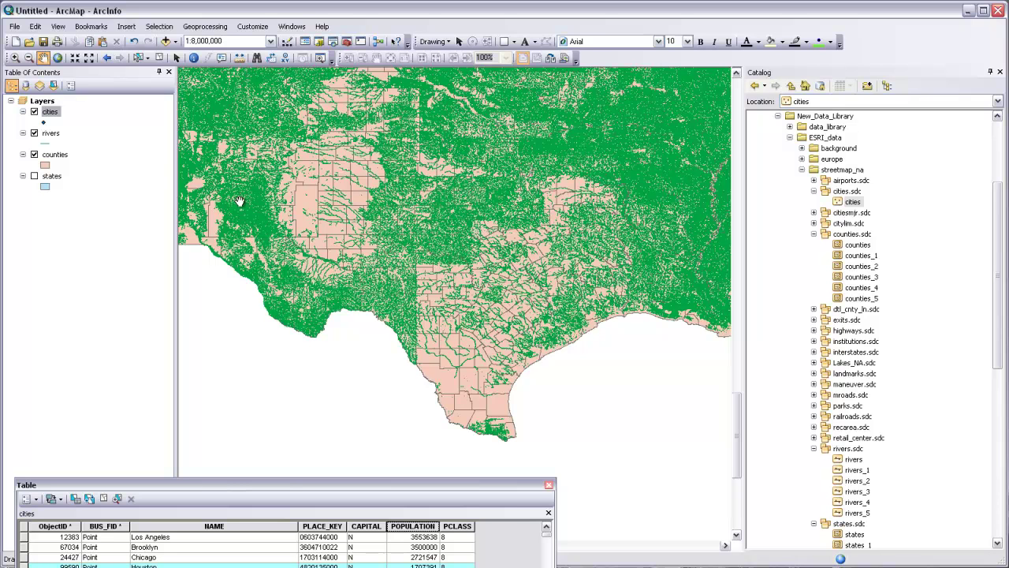
Hide the rivers layer to examine the selected city in Texas, and remove the cities layer from the map
{"action": "left_click", "coordinate": [34, 133]}
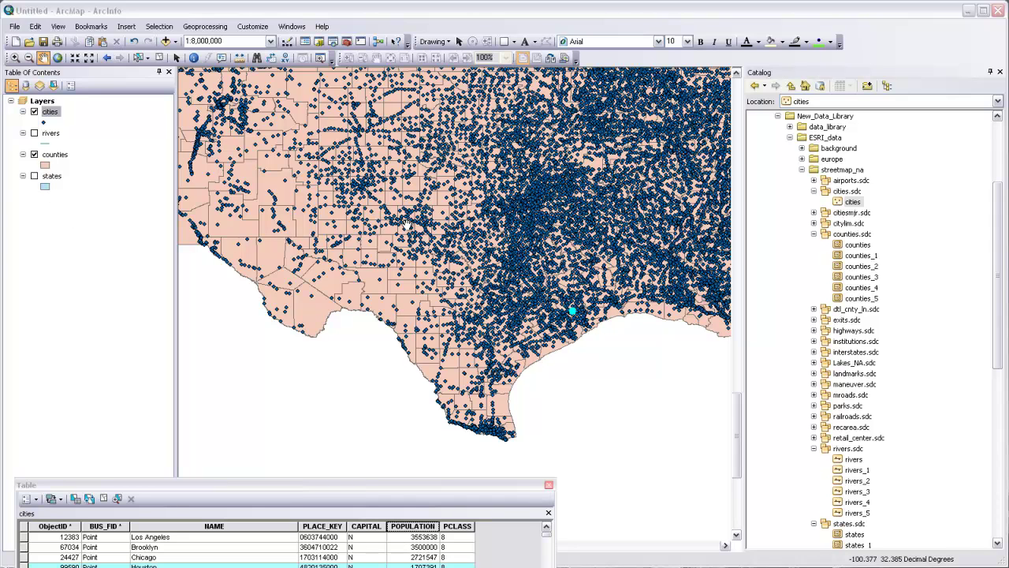
{"action": "right_click", "coordinate": [52, 114]}
{"action": "left_click", "coordinate": [84, 133]}
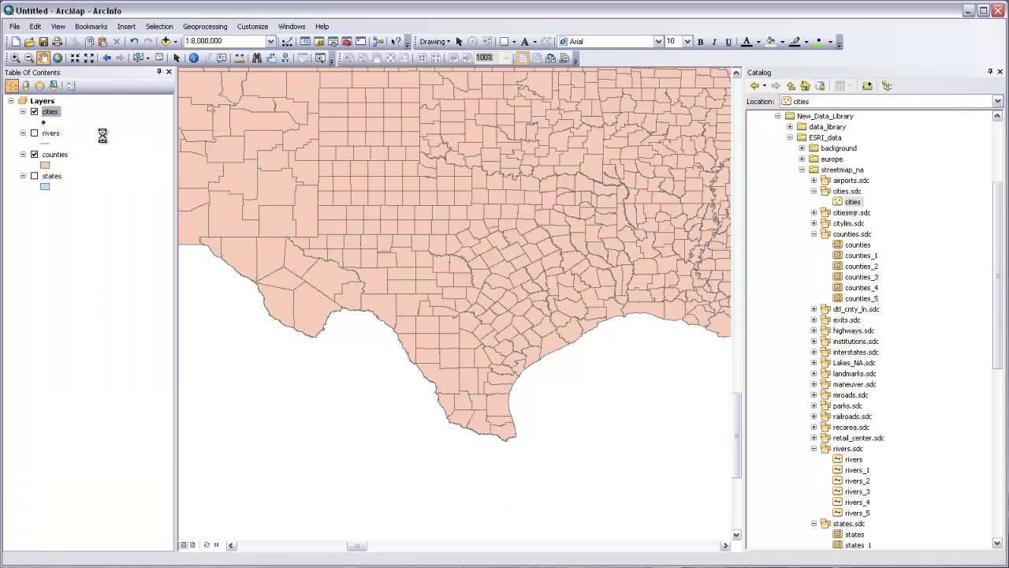